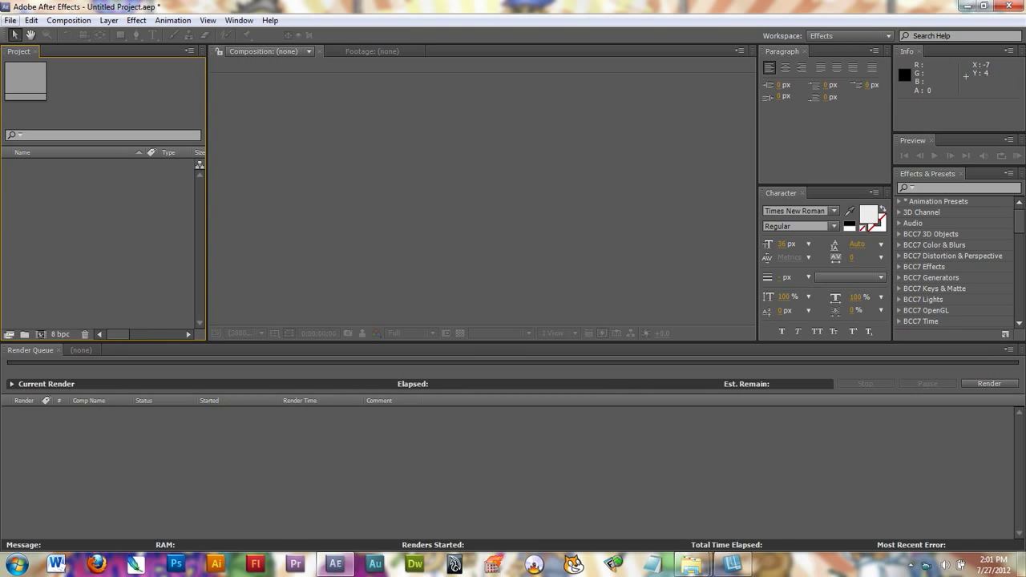
# Step: Import VID00058.mp4 and add it to the empty timeline as a new composition
pyautogui.click(10, 20)
pyautogui.moveTo(36, 201)
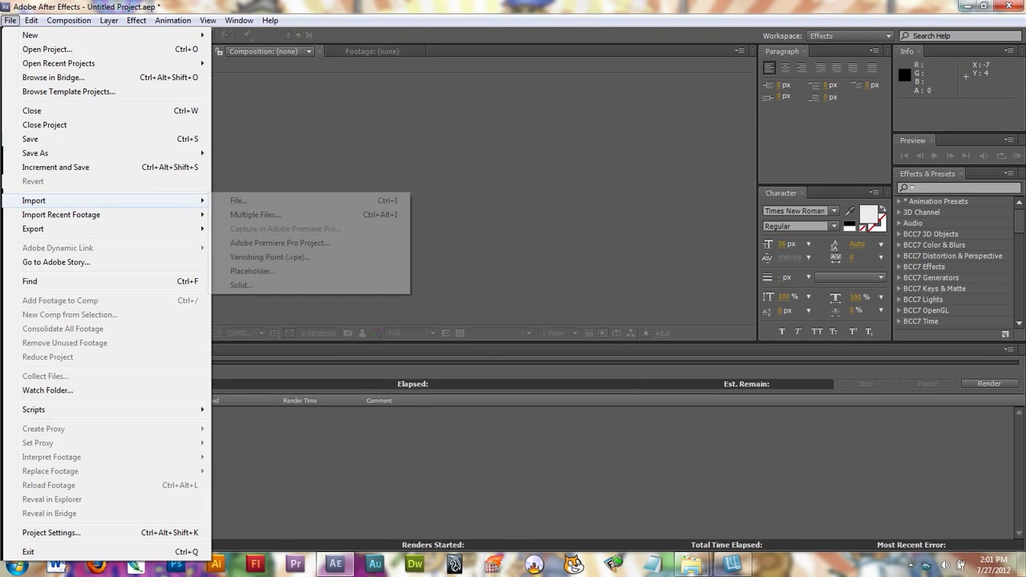
pyautogui.click(240, 201)
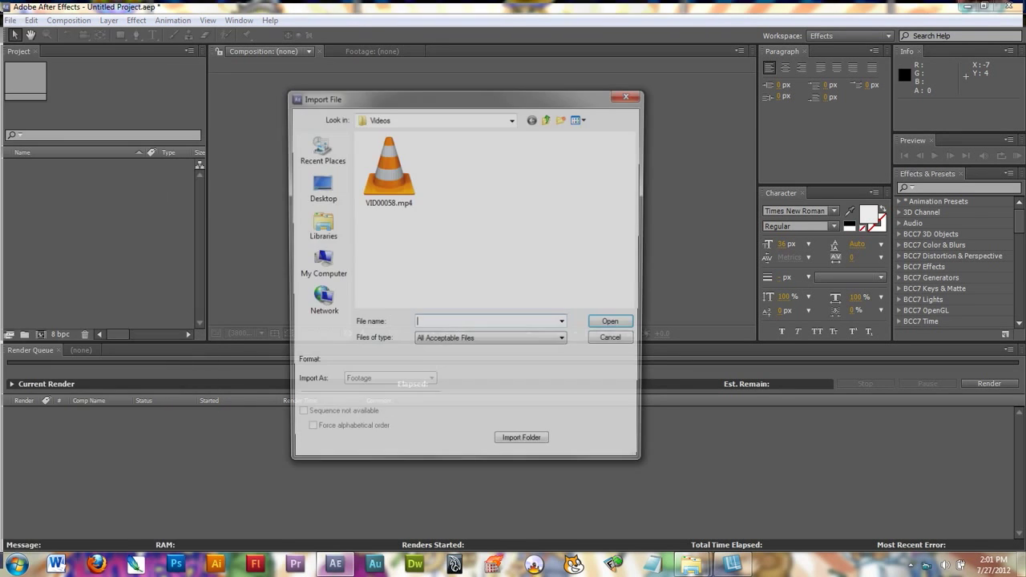
pyautogui.doubleClick(387, 169)
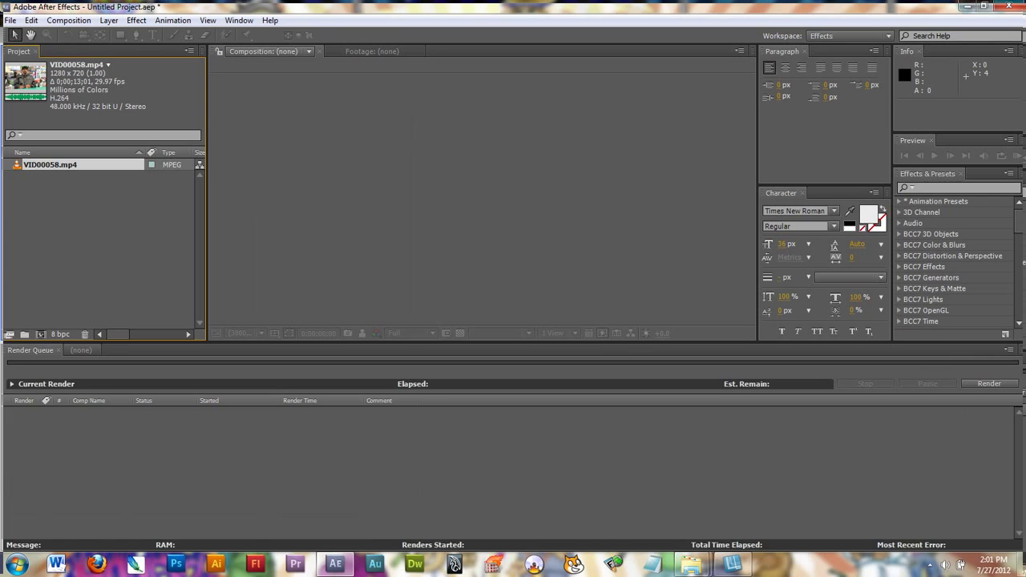
pyautogui.click(81, 350)
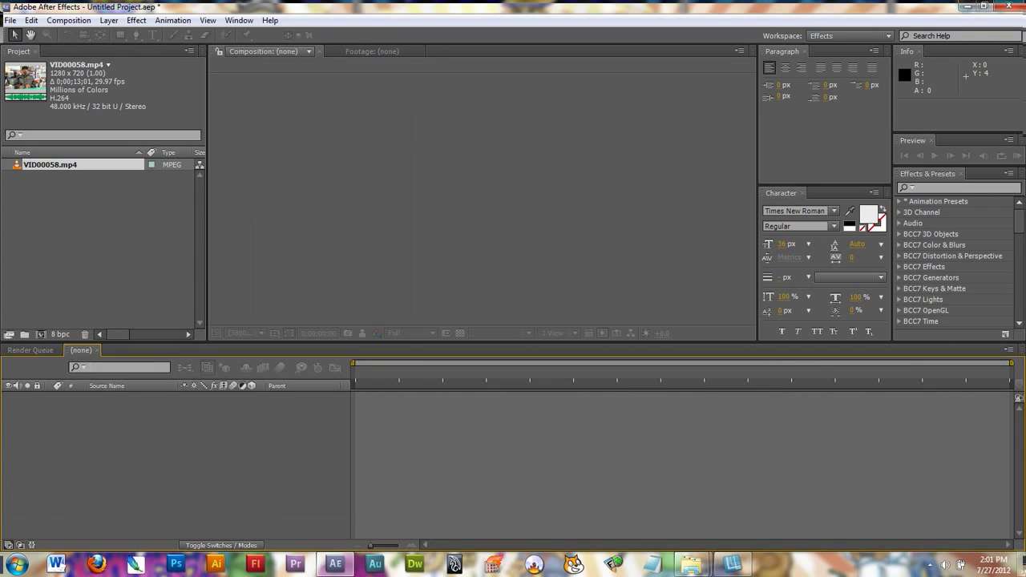
pyautogui.moveTo(48, 164); pyautogui.dragTo(48, 439)
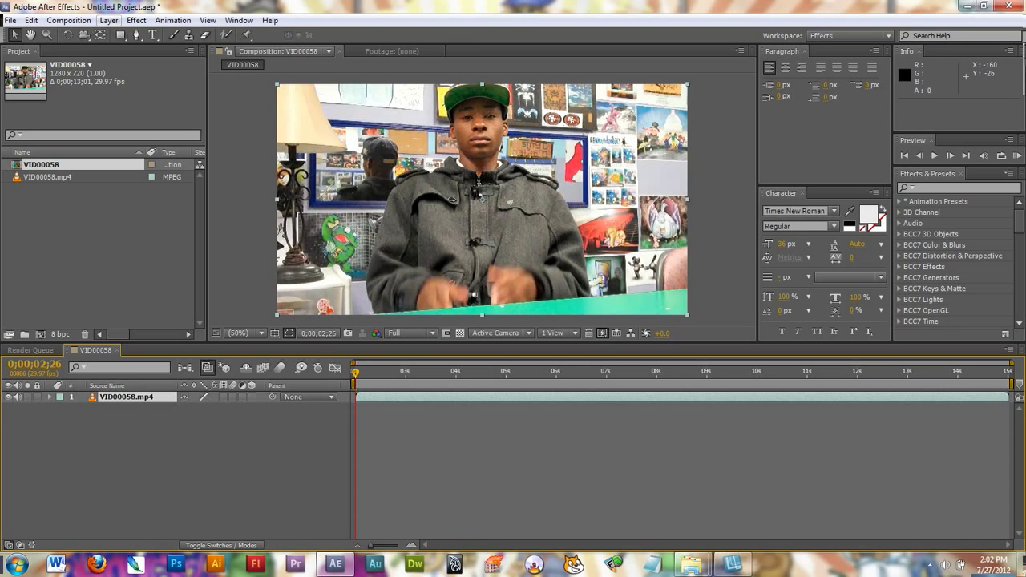
# Step: Create an adjustment layer above the video and name it electrical
pyautogui.click(109, 20)
pyautogui.moveTo(121, 36)
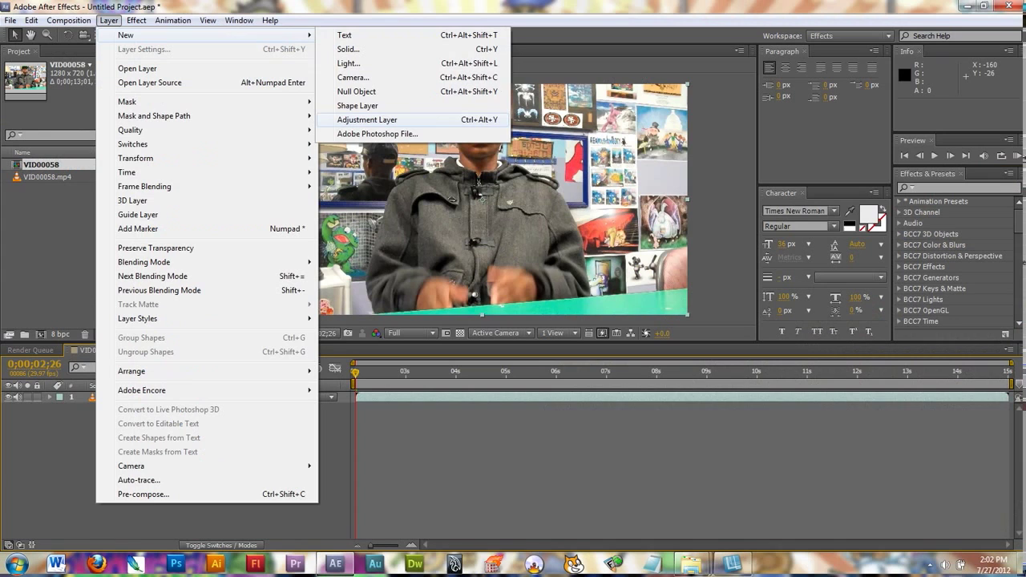
pyautogui.click(366, 119)
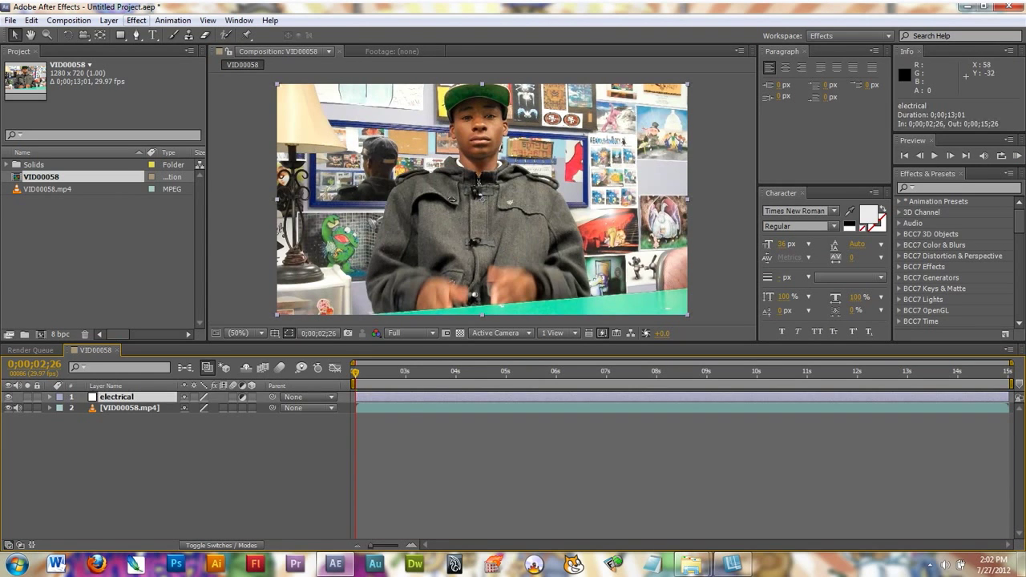
# Step: Apply the obsolete-category Lightning effect to the electrical adjustment layer
pyautogui.click(173, 20)
pyautogui.moveTo(136, 20)
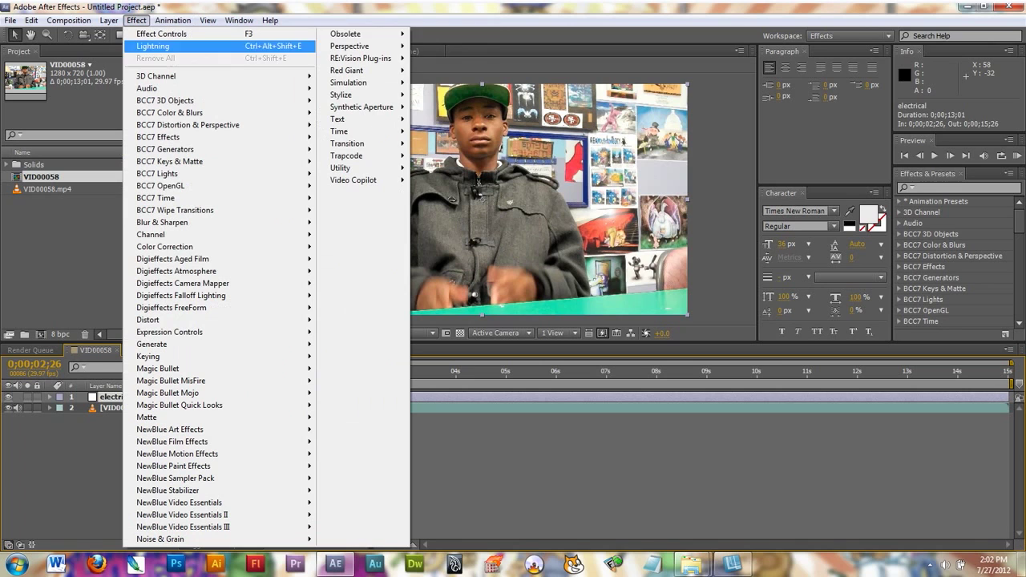
pyautogui.moveTo(353, 33)
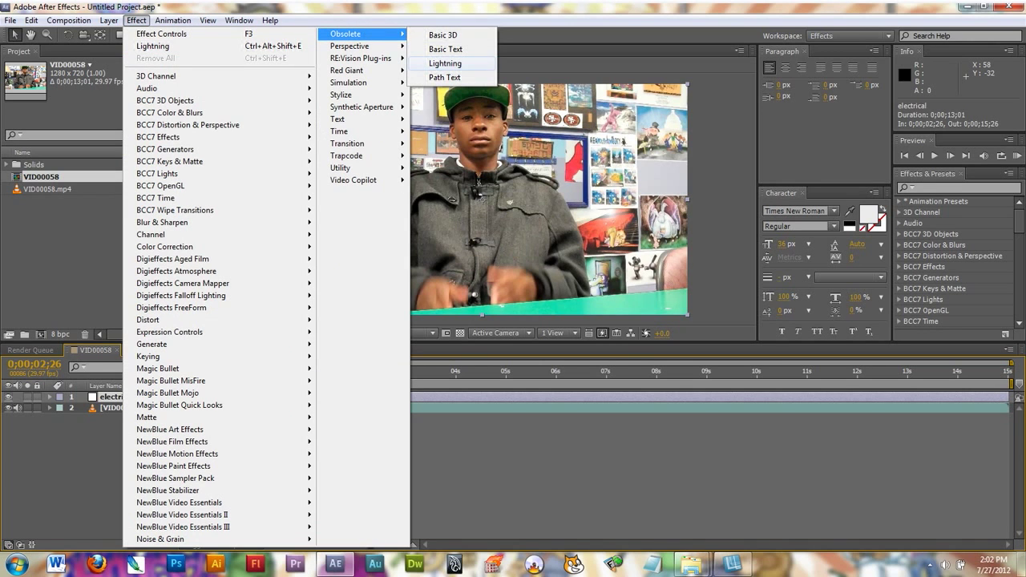
pyautogui.click(444, 63)
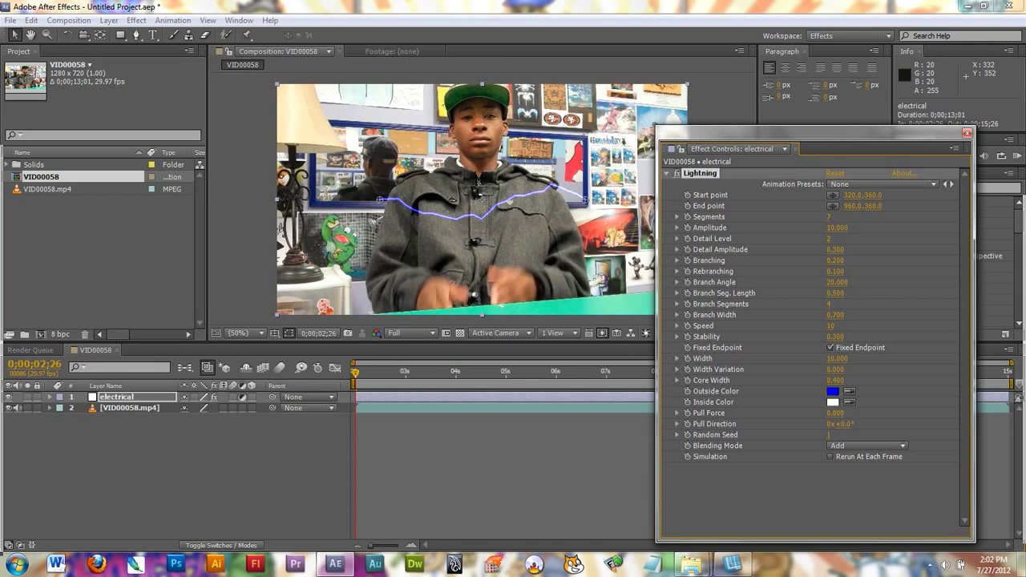
# Step: Place the lightning's start point at about 424, 388 and its end point at about 786, 402 across the chest
pyautogui.moveTo(381, 199); pyautogui.dragTo(402, 205)
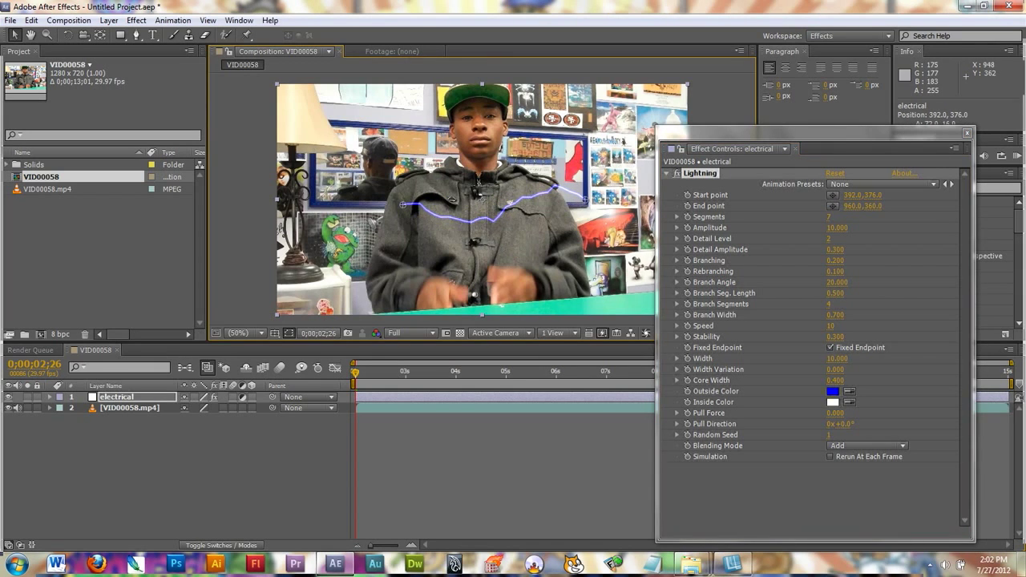
pyautogui.moveTo(581, 200); pyautogui.dragTo(529, 214)
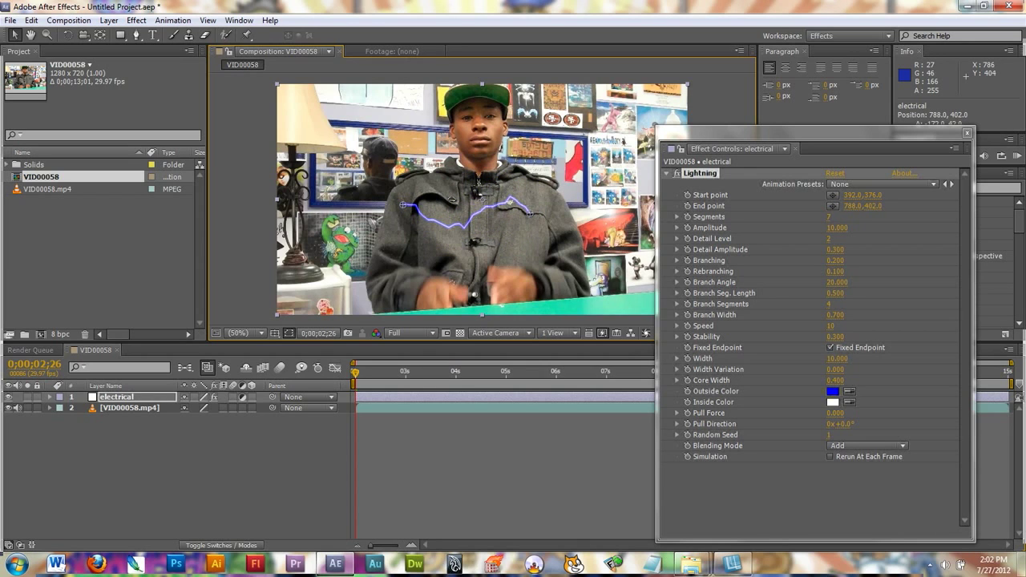
pyautogui.moveTo(403, 204); pyautogui.dragTo(413, 209)
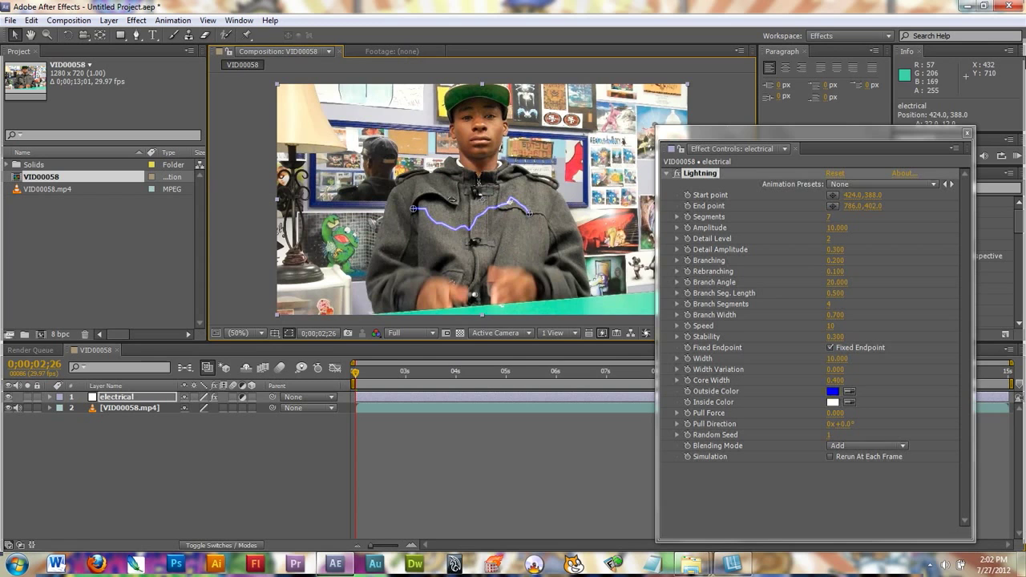
# Step: Advance to 0;00;03;15 and place the lightning between the palms, starting at about 594, 392 and ending at about 704, 406
pyautogui.press('space')
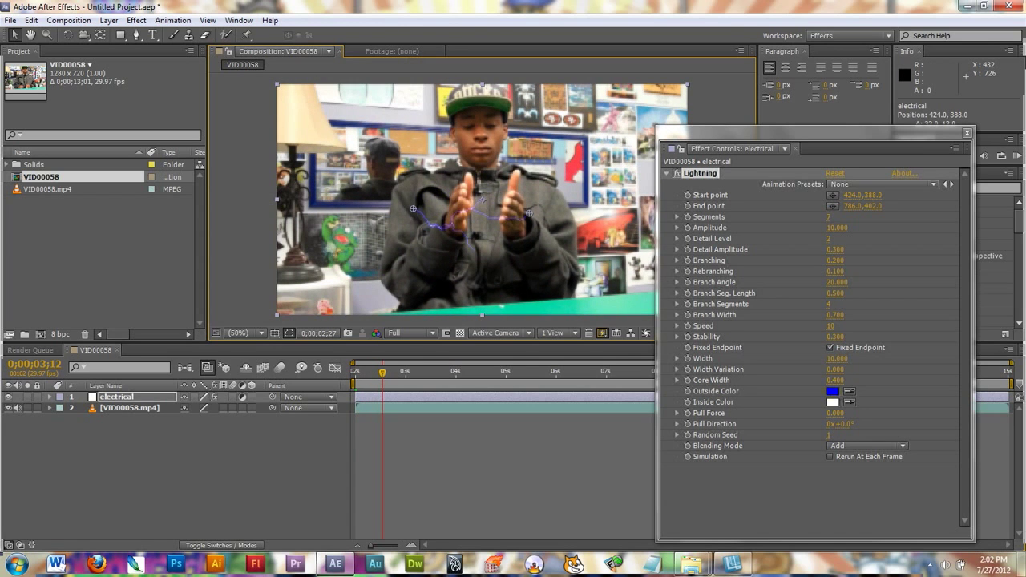
pyautogui.press('space')
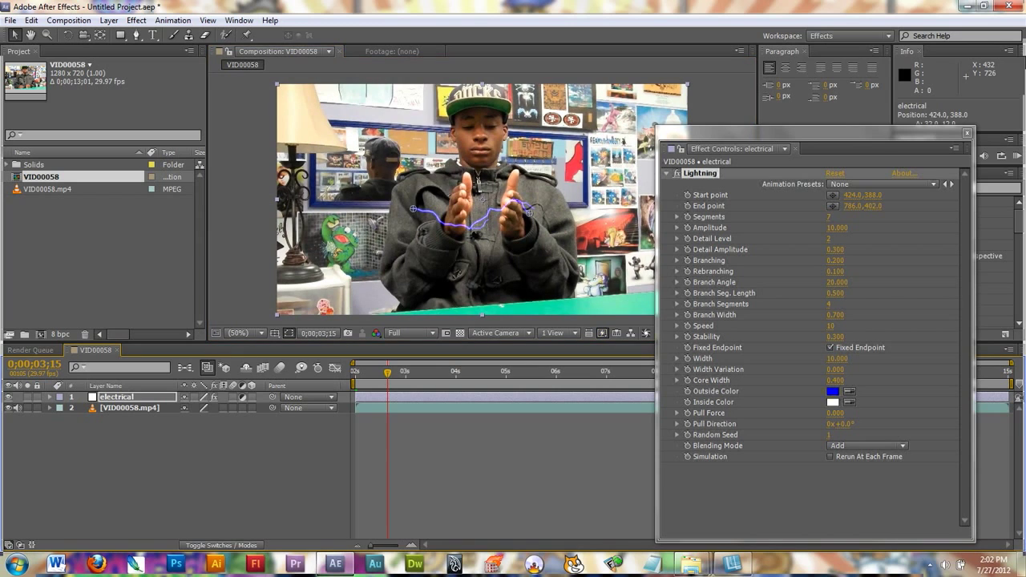
pyautogui.moveTo(530, 214); pyautogui.dragTo(505, 214)
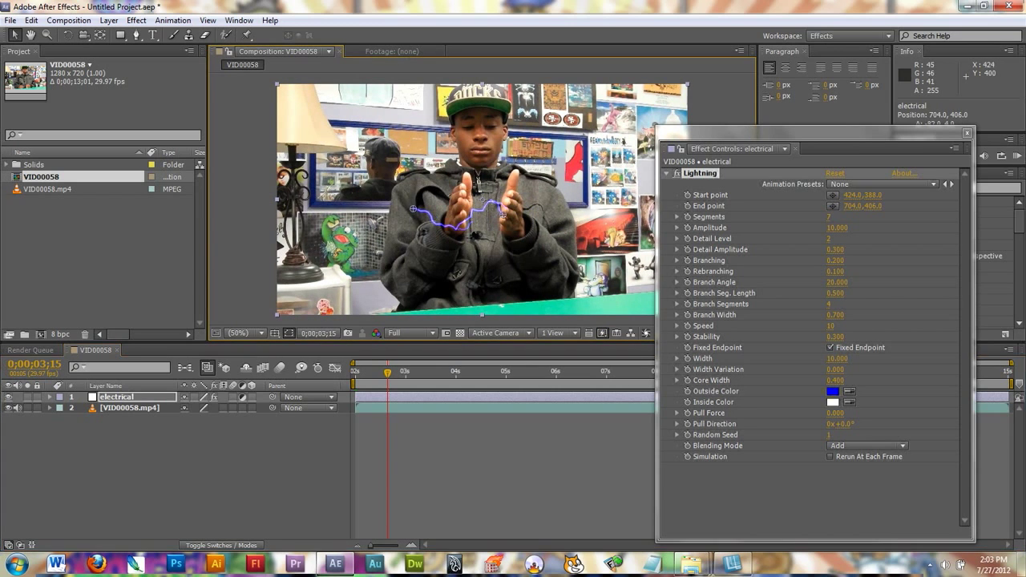
pyautogui.moveTo(413, 209); pyautogui.dragTo(468, 209)
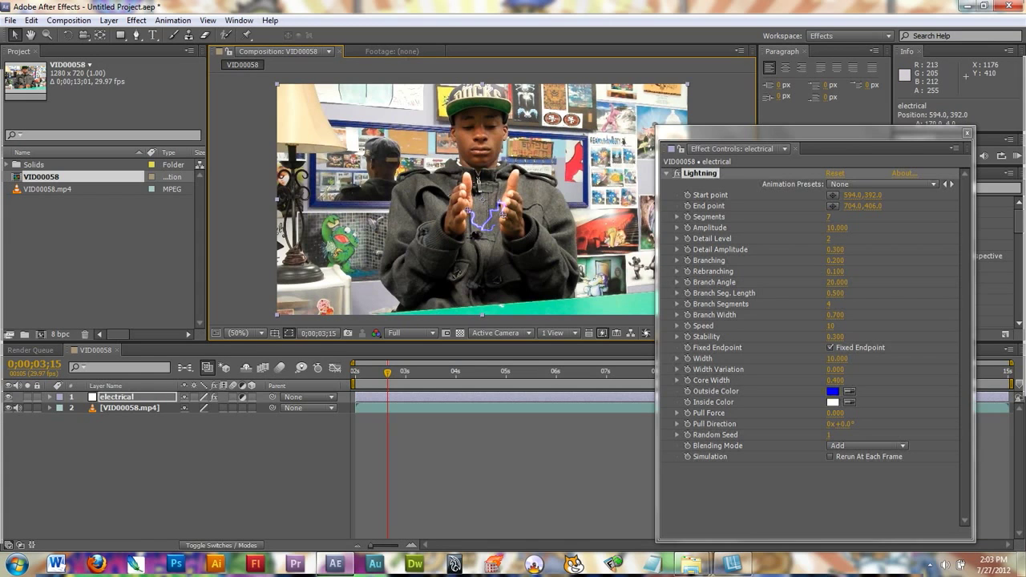
# Step: Turn on keyframing for the Lightning start and end points and expand the effect's properties under the electrical layer
pyautogui.click(687, 194)
pyautogui.click(687, 207)
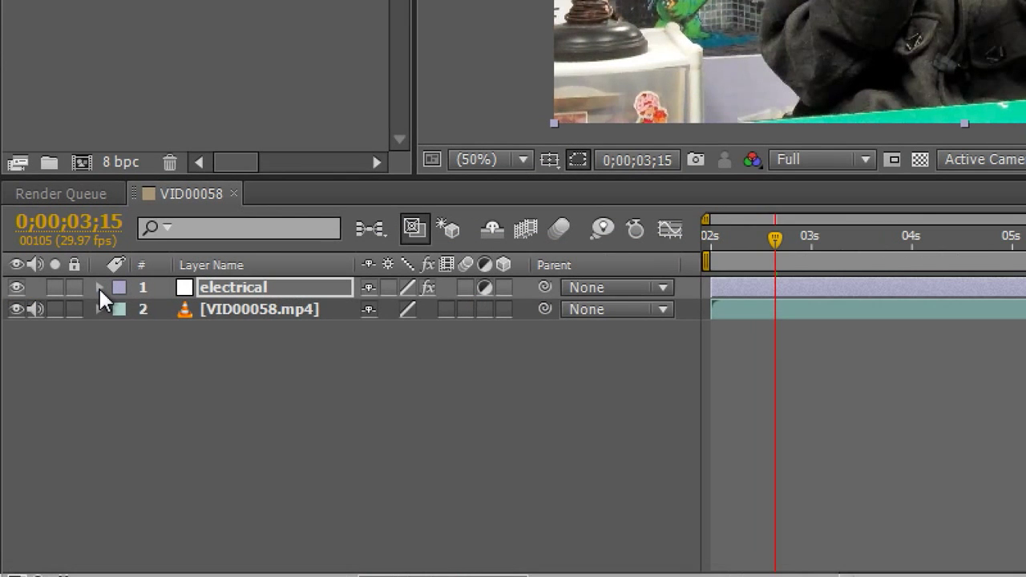
pyautogui.click(49, 397)
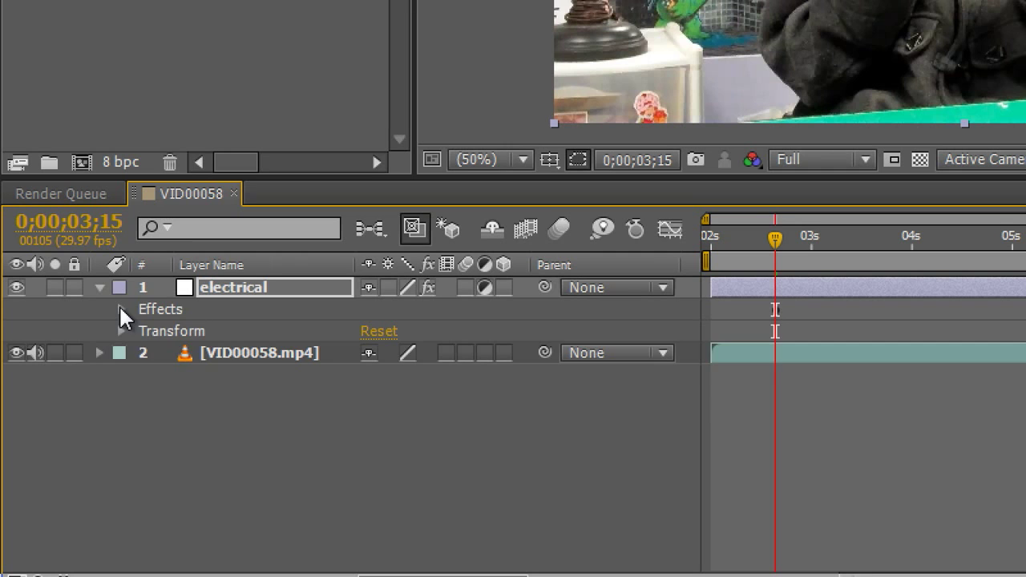
pyautogui.click(121, 309)
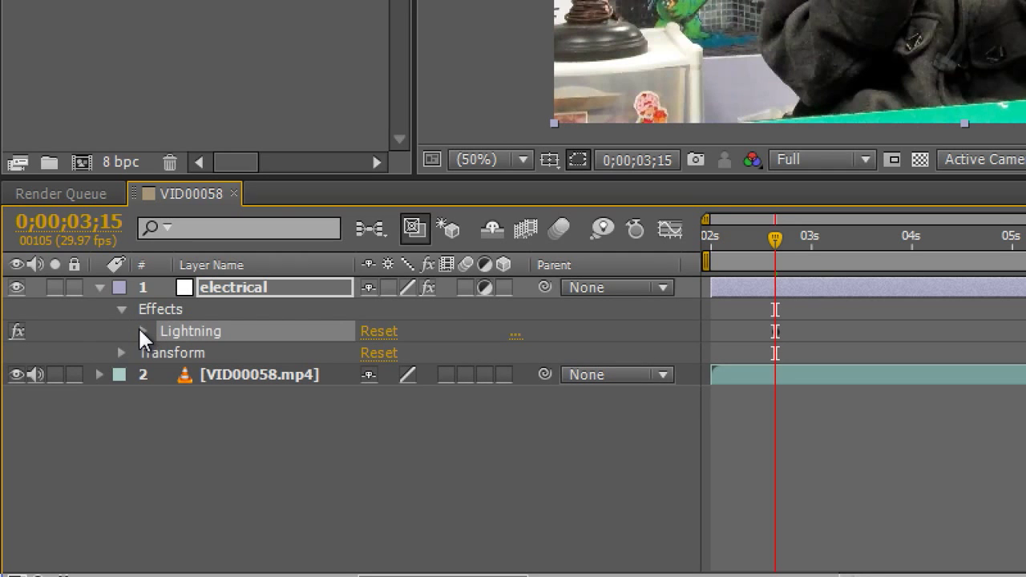
pyautogui.click(142, 330)
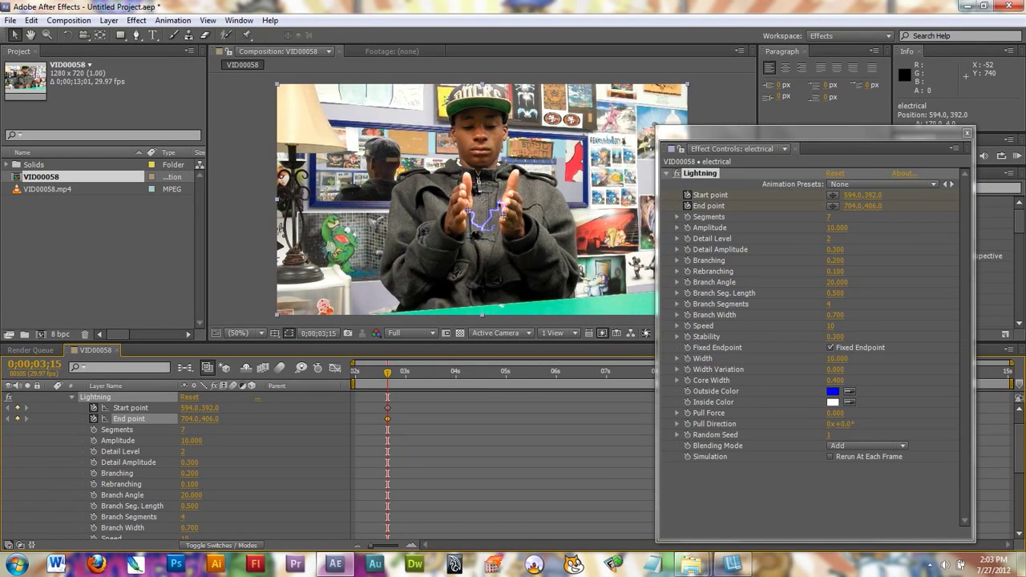
# Step: At 0;00;04;26, keyframe the lightning on the separating hands, with the end point at about 842, 354 and start point at about 402, 342
pyautogui.press('pagedown')
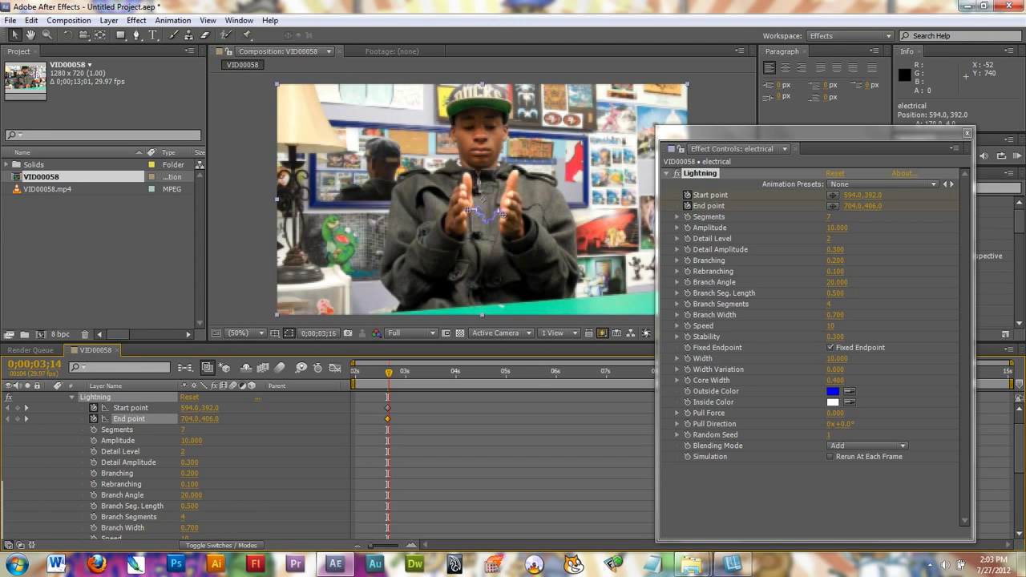
pyautogui.press('pageup')
pyautogui.press('pageup')
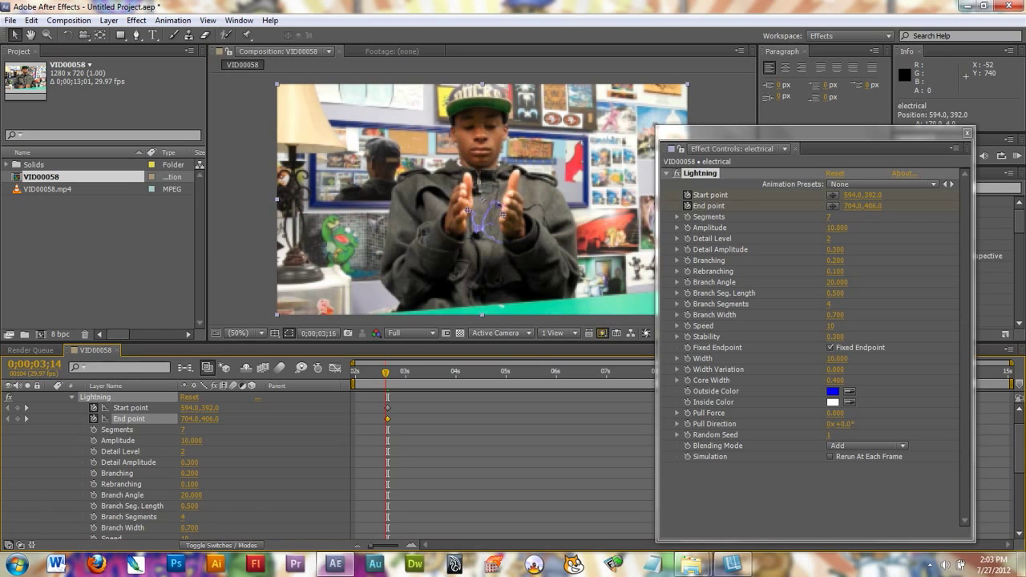
pyautogui.press('pagedown')
pyautogui.press('pagedown')
pyautogui.press('pagedown')
pyautogui.press('pagedown')
pyautogui.press('pagedown')
pyautogui.press('pagedown')
pyautogui.press('pagedown')
pyautogui.press('pagedown')
pyautogui.press('pagedown')
pyautogui.press('pagedown')
pyautogui.press('pagedown')
pyautogui.press('pagedown')
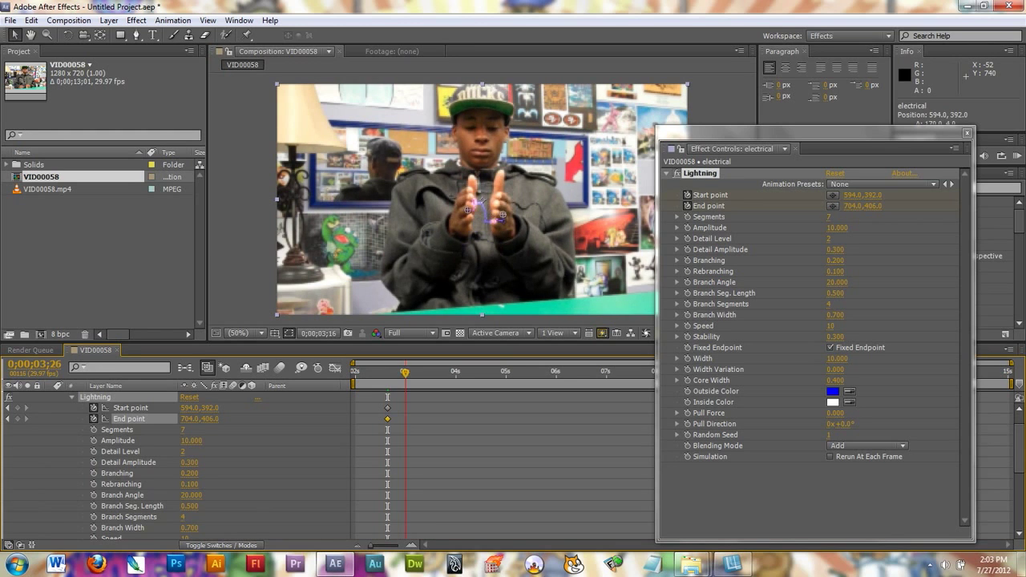
pyautogui.press('pagedown')
pyautogui.press('pagedown')
pyautogui.press('pagedown')
pyautogui.press('pagedown')
pyautogui.press('pagedown')
pyautogui.press('pagedown')
pyautogui.press('pagedown')
pyautogui.press('pagedown')
pyautogui.press('pagedown')
pyautogui.press('pagedown')
pyautogui.press('pagedown')
pyautogui.press('pagedown')
pyautogui.press('pagedown')
pyautogui.press('pagedown')
pyautogui.press('pagedown')
pyautogui.press('pagedown')
pyautogui.press('pagedown')
pyautogui.press('pagedown')
pyautogui.press('pagedown')
pyautogui.press('pagedown')
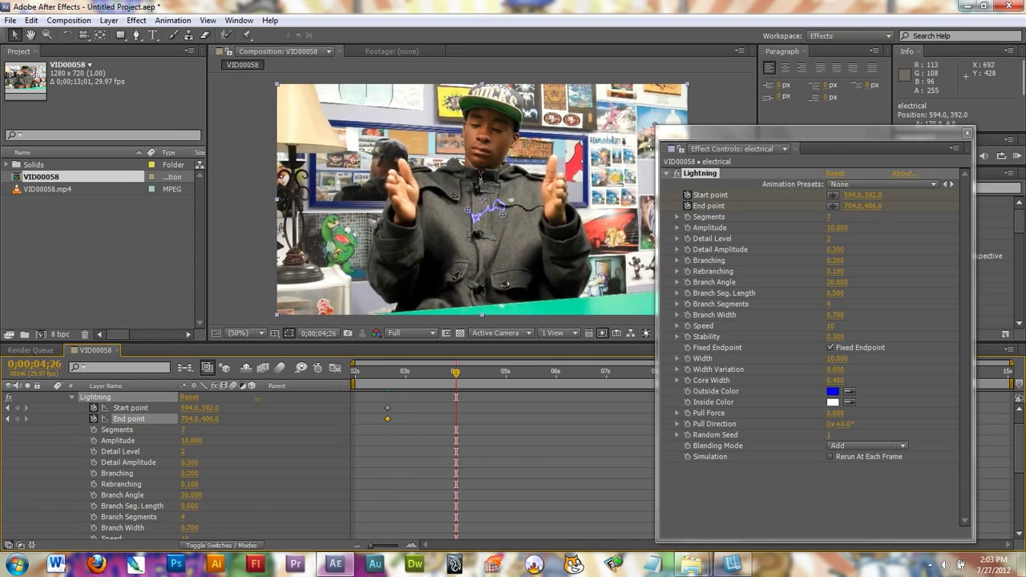
pyautogui.moveTo(503, 214); pyautogui.dragTo(549, 198)
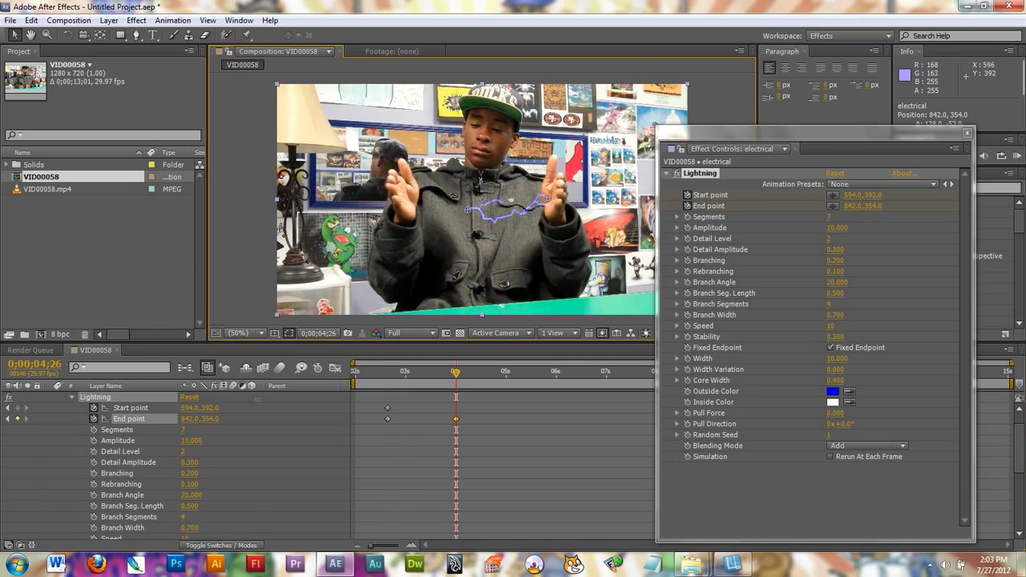
pyautogui.moveTo(468, 210); pyautogui.dragTo(407, 194)
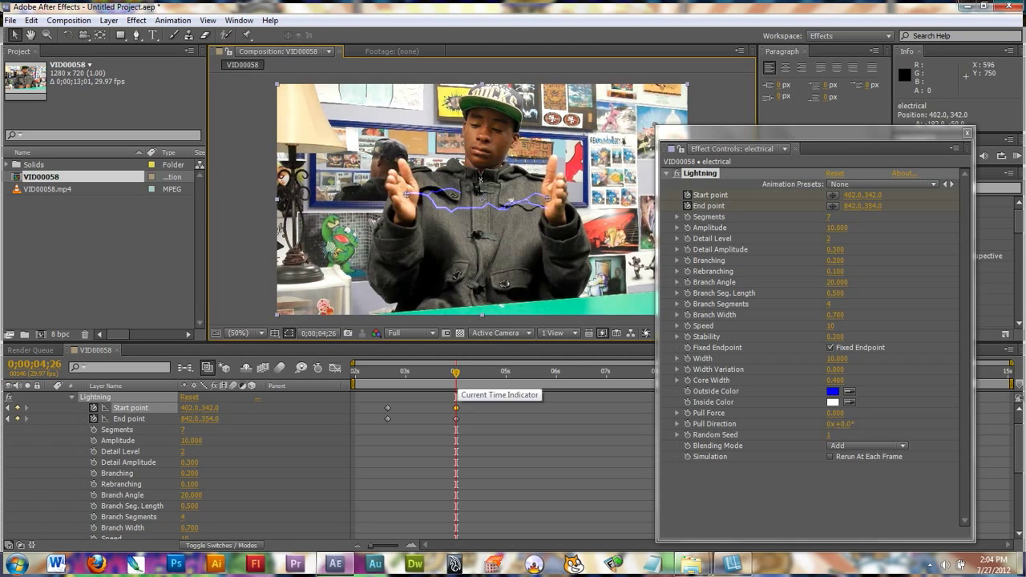
# Step: At 0;00;05;27, keyframe the lightning's start point at about 290, 248 and its end point at about 978, 354 on the hands
pyautogui.moveTo(456, 373); pyautogui.dragTo(505, 373)
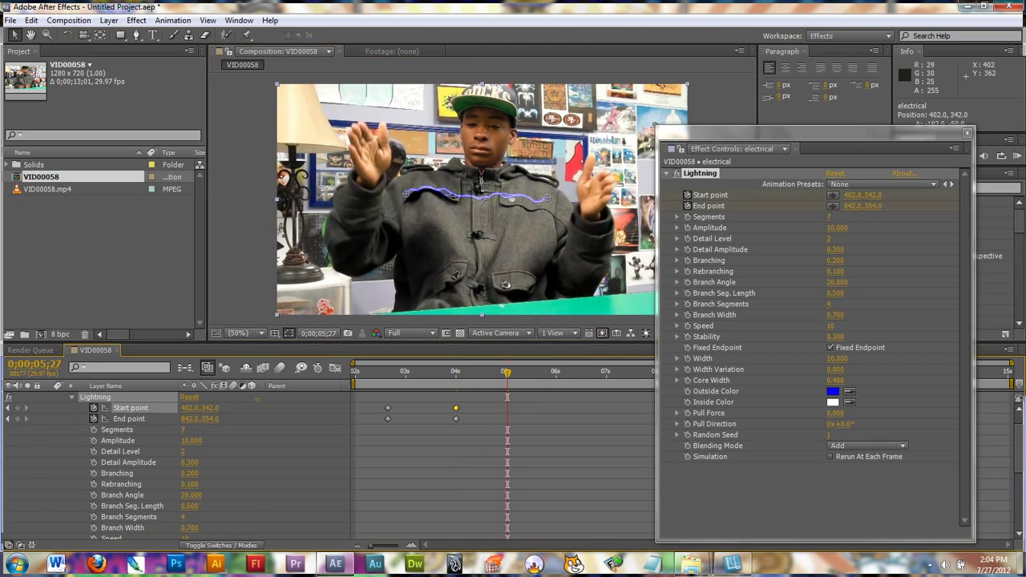
pyautogui.moveTo(406, 194); pyautogui.dragTo(371, 163)
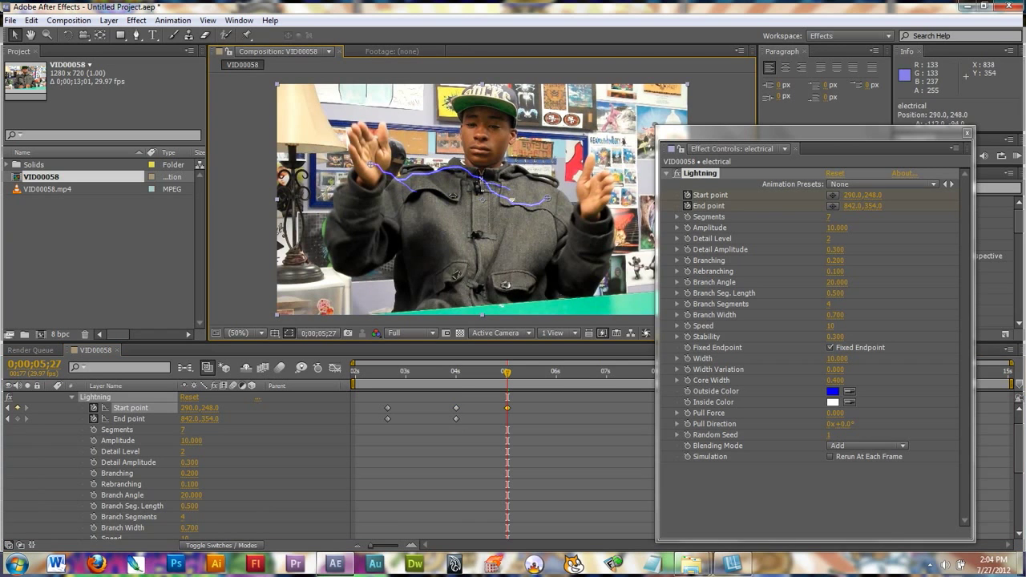
pyautogui.moveTo(548, 198); pyautogui.dragTo(591, 198)
pyautogui.press('space')
# Step: At 0;00;06;26, keyframe the lightning's end point at about 998, 304 and its start point at about 246, 172
pyautogui.moveTo(511, 372); pyautogui.dragTo(556, 373)
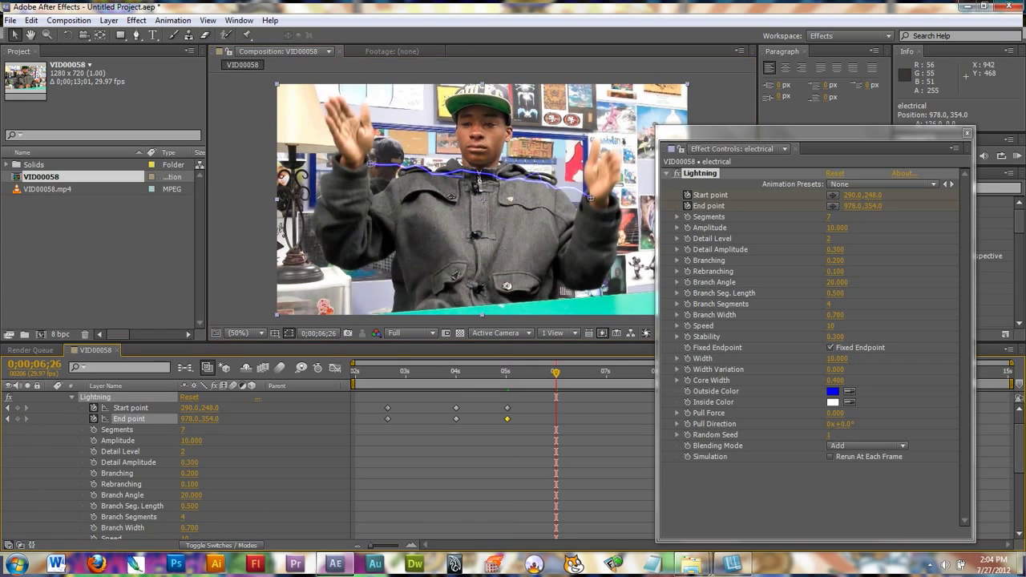
pyautogui.moveTo(591, 198); pyautogui.dragTo(598, 182)
pyautogui.moveTo(370, 163); pyautogui.dragTo(353, 127)
# Step: At 0;00;07;27, keyframe the lightning's start point at about 234, 134 and its end point at about 1012, 424
pyautogui.moveTo(557, 372); pyautogui.dragTo(608, 373)
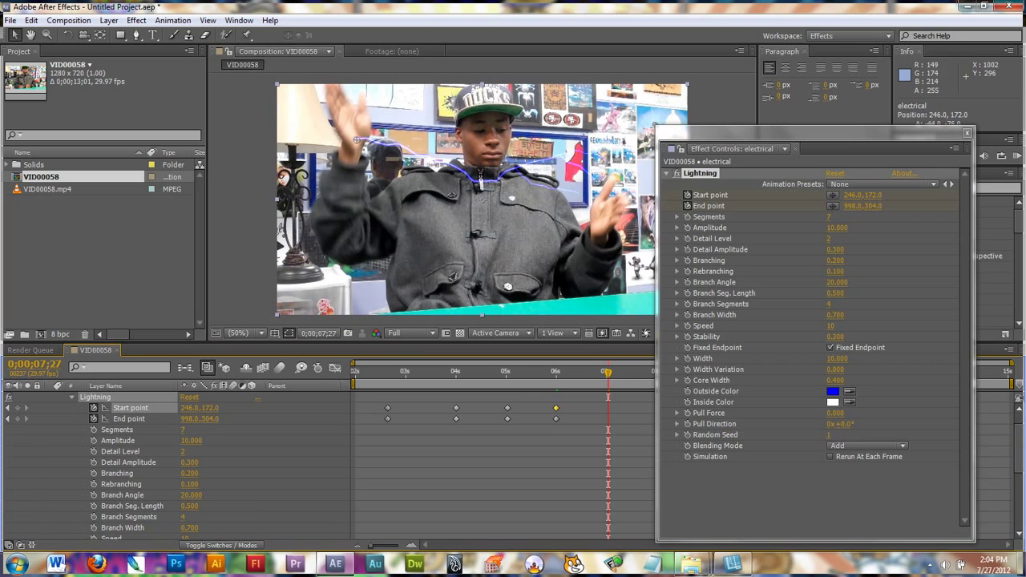
pyautogui.click(353, 127)
pyautogui.moveTo(722, 132); pyautogui.dragTo(791, 134)
pyautogui.moveTo(597, 181); pyautogui.dragTo(604, 200)
# Step: At 0;00;08;27, keyframe the end point at about 1080, 248 and start point at about 158, 340, and close the floating effect settings
pyautogui.moveTo(608, 372); pyautogui.dragTo(657, 373)
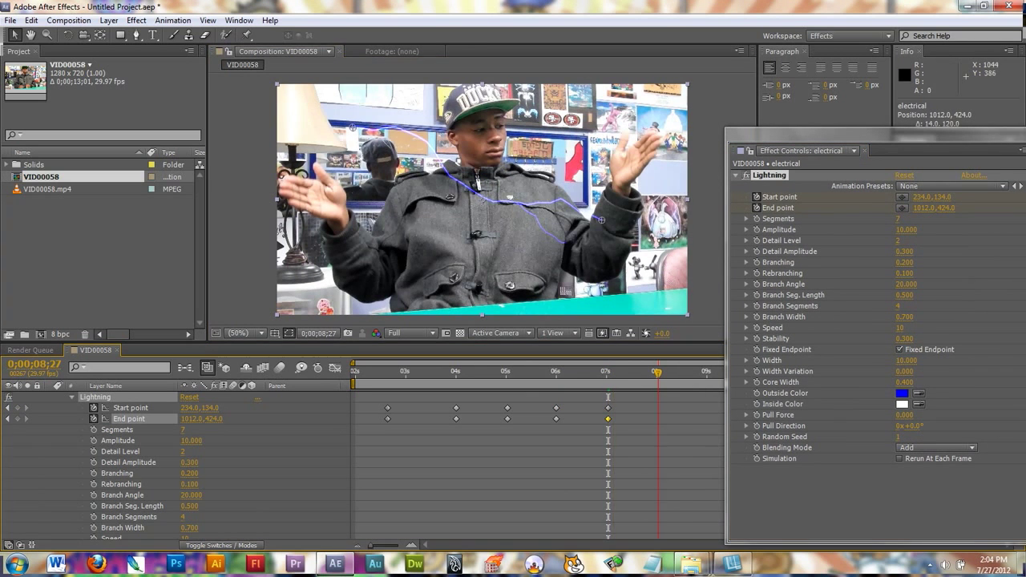
pyautogui.moveTo(604, 201); pyautogui.dragTo(623, 162)
pyautogui.moveTo(353, 128); pyautogui.dragTo(328, 192)
pyautogui.moveTo(790, 134); pyautogui.dragTo(725, 113)
pyautogui.click(964, 113)
# Step: At 0;00;09;26, keyframe the lightning's end point onto the raised hand and its start point onto the lowered hand
pyautogui.moveTo(658, 373); pyautogui.dragTo(706, 373)
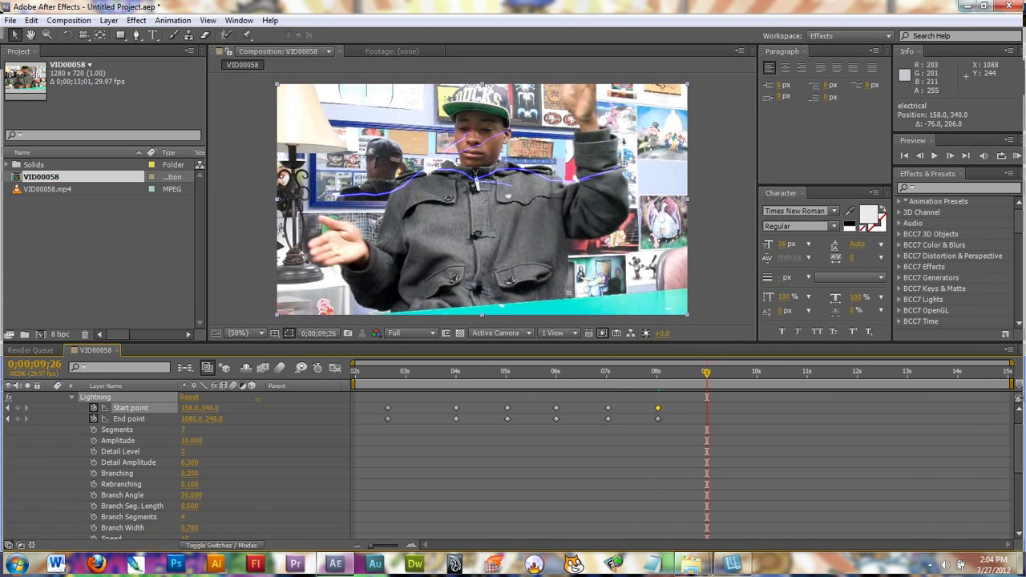
pyautogui.moveTo(623, 164); pyautogui.dragTo(576, 95)
pyautogui.moveTo(328, 193); pyautogui.dragTo(343, 242)
# Step: At 0;00;10;28, keyframe the lightning's end point at about 738, 200 and its start point at about 430, 360
pyautogui.moveTo(706, 372); pyautogui.dragTo(760, 373)
pyautogui.moveTo(576, 96); pyautogui.dragTo(513, 147)
pyautogui.moveTo(343, 241); pyautogui.dragTo(414, 200)
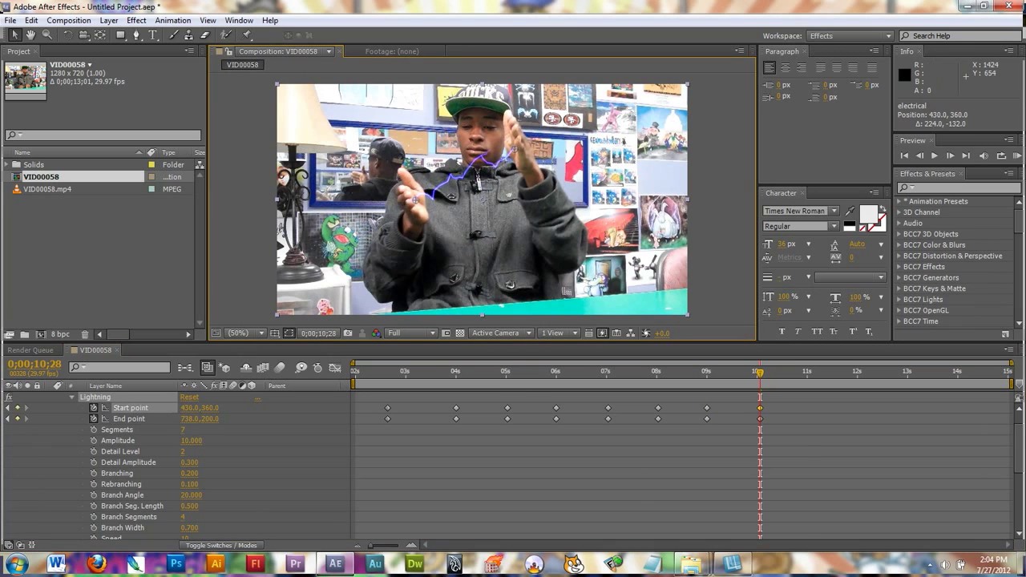
# Step: At the ruler's 11s mark, keyframe the lightning's start and end points onto the two hands
pyautogui.moveTo(759, 373); pyautogui.dragTo(806, 373)
pyautogui.moveTo(414, 200); pyautogui.dragTo(404, 212)
pyautogui.moveTo(513, 148); pyautogui.dragTo(542, 137)
# Step: At the ruler's 12s mark, keyframe the lightning's start point at about 156, 440 and its end point at about 992, 44
pyautogui.moveTo(807, 373); pyautogui.dragTo(857, 372)
pyautogui.moveTo(404, 211); pyautogui.dragTo(327, 225)
pyautogui.moveTo(542, 137); pyautogui.dragTo(595, 99)
# Step: At 0;00;13;16, keyframe the lightning's start point at about 508, 426 and its end point at about 538, 418 on the joined hands
pyautogui.moveTo(857, 373); pyautogui.dragTo(880, 373)
pyautogui.press('pagedown')
pyautogui.press('pagedown')
pyautogui.press('pagedown')
pyautogui.press('pagedown')
pyautogui.press('pagedown')
pyautogui.press('pagedown')
pyautogui.moveTo(328, 225); pyautogui.dragTo(440, 220)
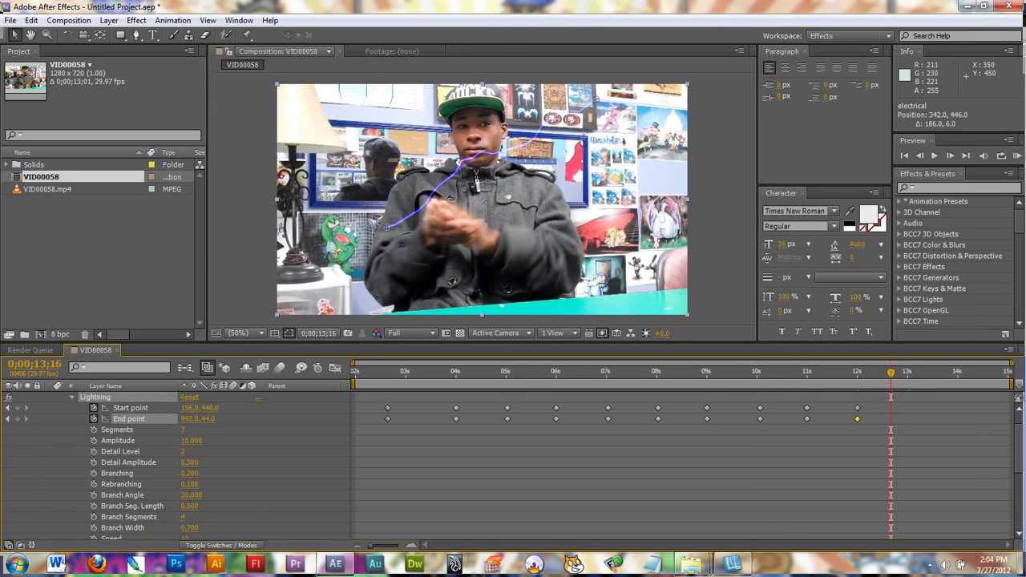
pyautogui.moveTo(596, 98); pyautogui.dragTo(449, 217)
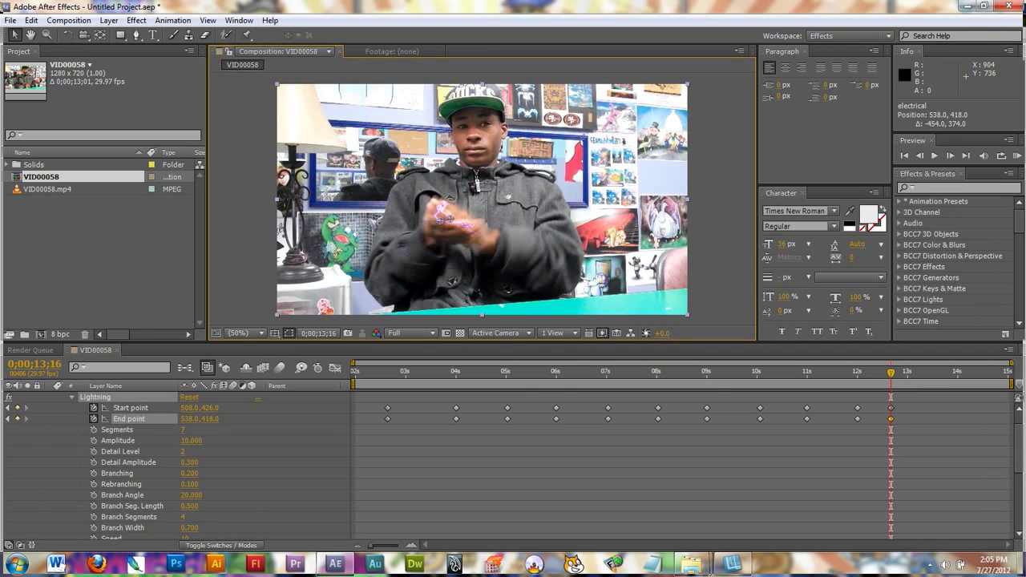
# Step: At 0;00;03;24, keyframe the lightning's start point at about 615, 399 and its end point at about 670, 397 between the palms
pyautogui.moveTo(377, 373); pyautogui.dragTo(386, 373)
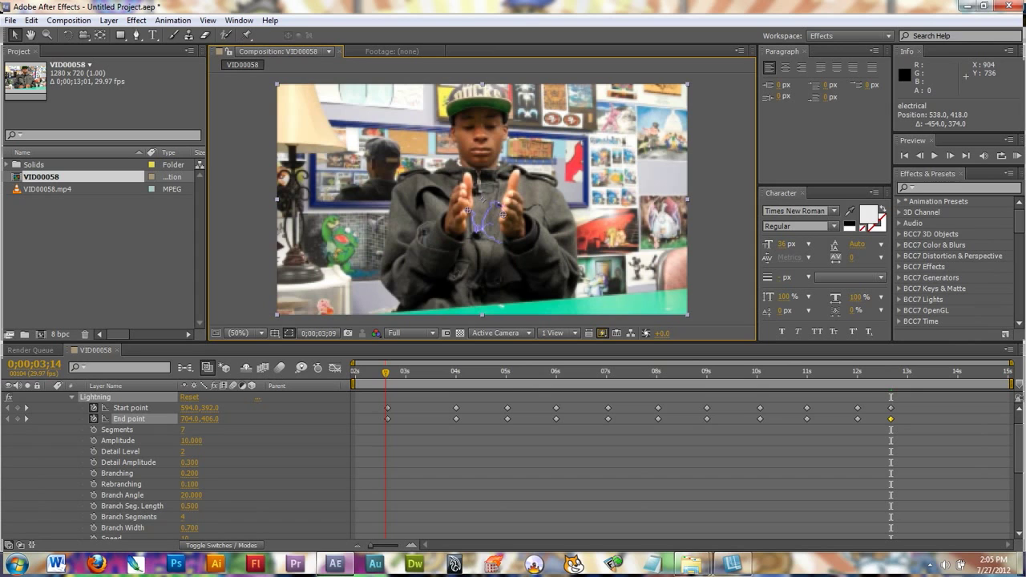
pyautogui.press('pagedown')
pyautogui.press('pagedown')
pyautogui.press('pagedown')
pyautogui.press('pagedown')
pyautogui.press('pagedown')
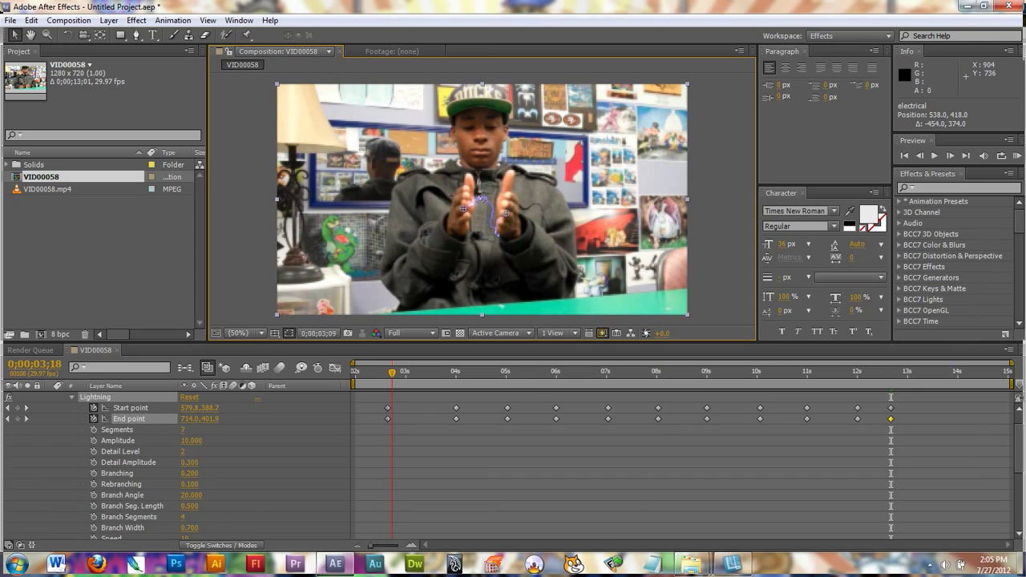
pyautogui.press('pagedown')
pyautogui.press('pagedown')
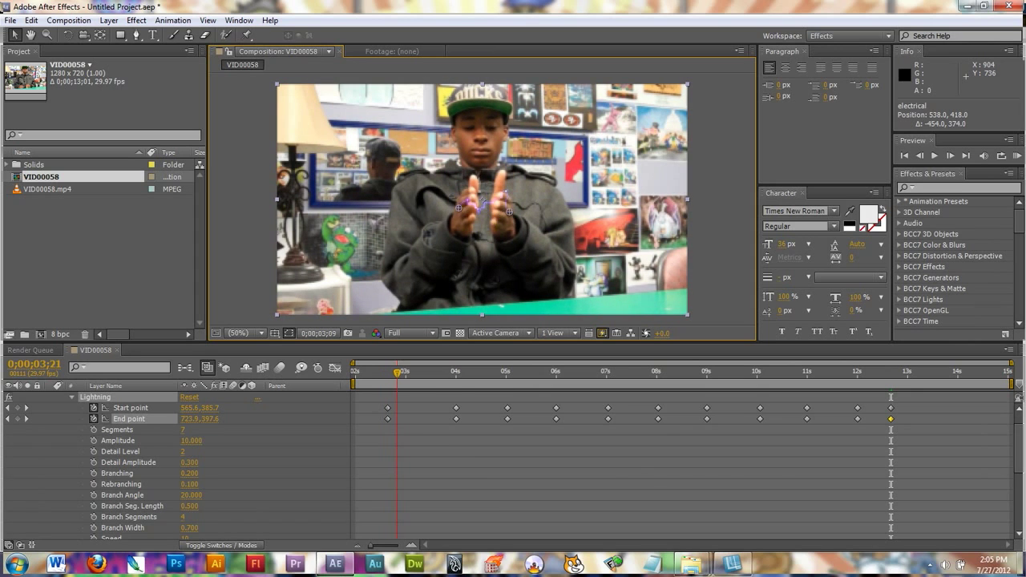
pyautogui.press('pagedown')
pyautogui.press('pagedown')
pyautogui.press('pagedown')
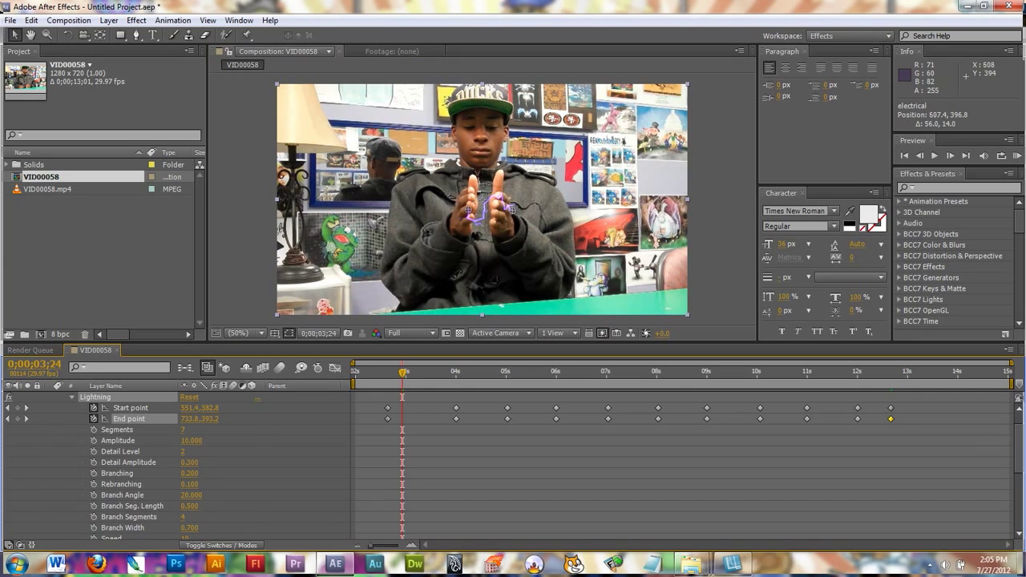
pyautogui.moveTo(512, 210); pyautogui.dragTo(510, 210)
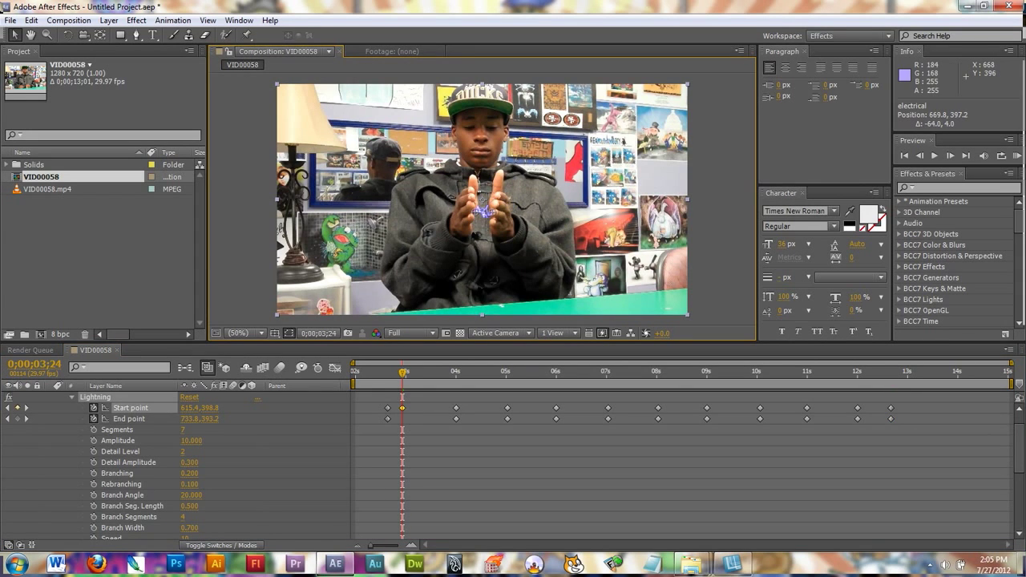
pyautogui.moveTo(491, 210); pyautogui.dragTo(491, 211)
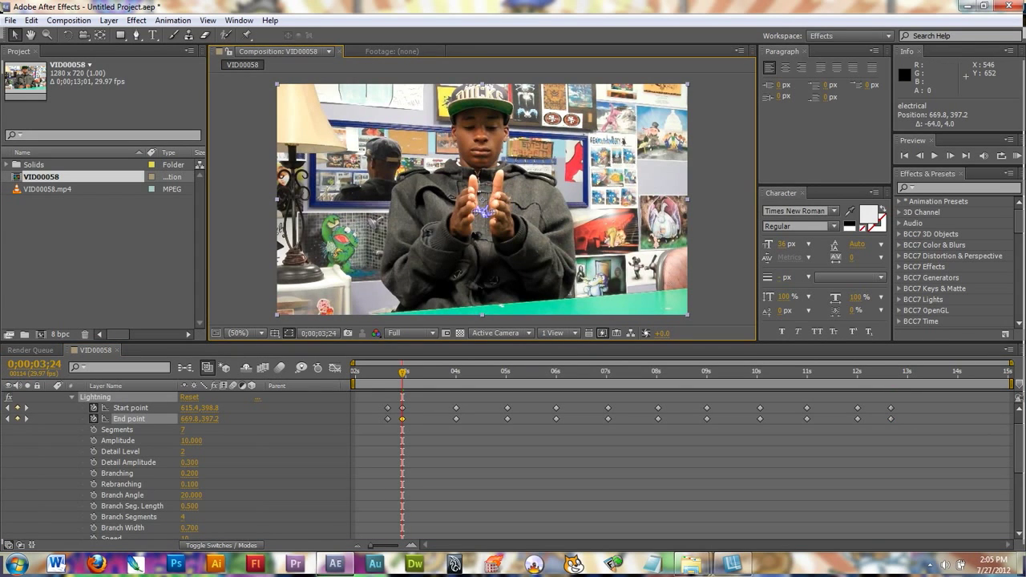
# Step: At 0;00;06;10, keyframe the lightning's end point onto the palm of the nearest raised hand
pyautogui.press('pagedown')
pyautogui.moveTo(404, 372); pyautogui.dragTo(427, 372)
pyautogui.press('space')
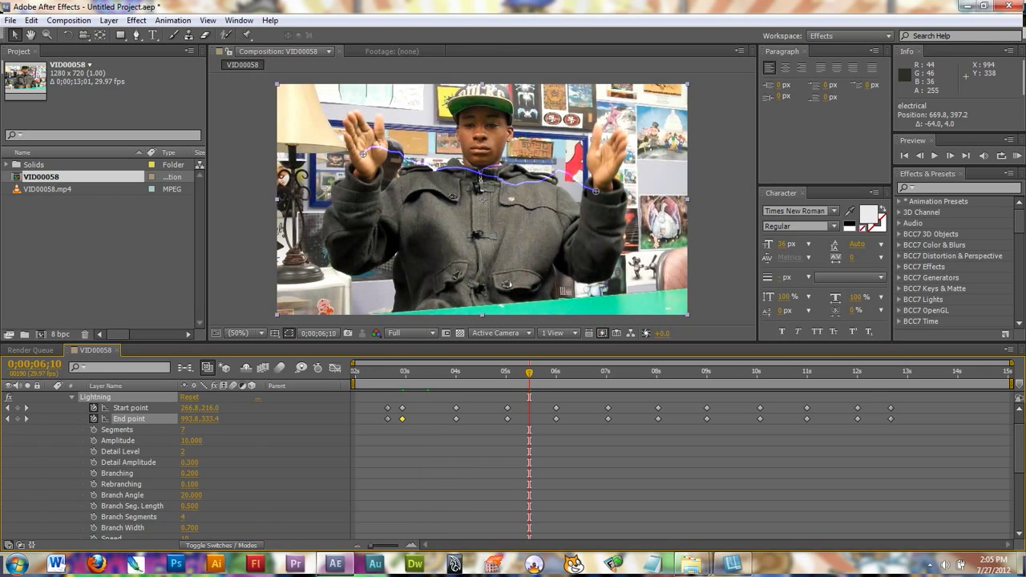
pyautogui.moveTo(596, 191); pyautogui.dragTo(604, 162)
# Step: At 0;00;07;09, keyframe the lightning's start point at about 272, 18 and its end point at about 945, 484
pyautogui.moveTo(529, 372); pyautogui.dragTo(578, 372)
pyautogui.moveTo(354, 131); pyautogui.dragTo(359, 101)
pyautogui.moveTo(598, 198); pyautogui.dragTo(581, 239)
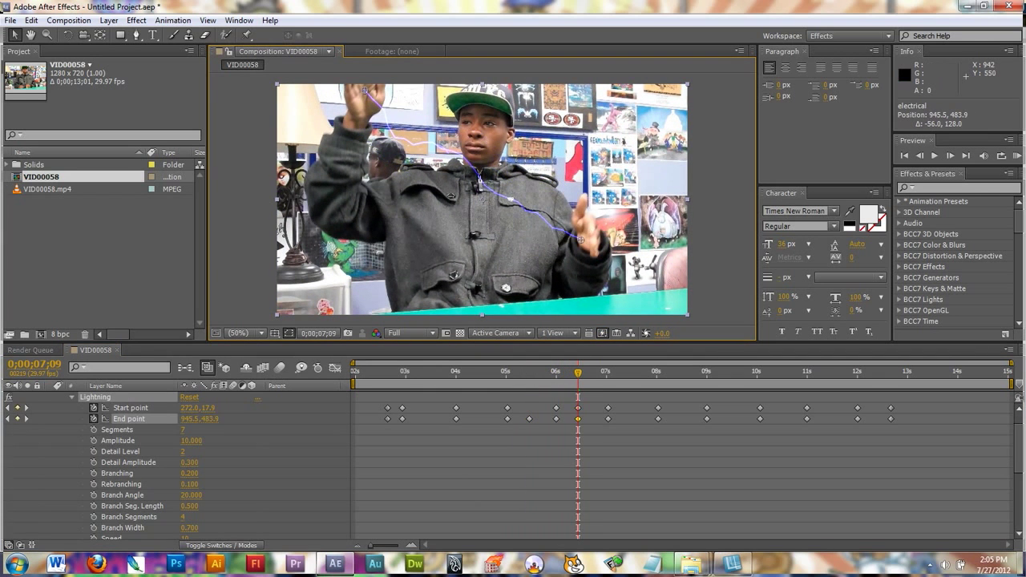
# Step: At 0;00;07;19, keyframe the lightning's start point onto the raised hand and its end point at about 954, 524
pyautogui.moveTo(578, 372)
pyautogui.mouseDown()
pyautogui.moveTo(566, 372)
pyautogui.moveTo(594, 372)
pyautogui.mouseUp()
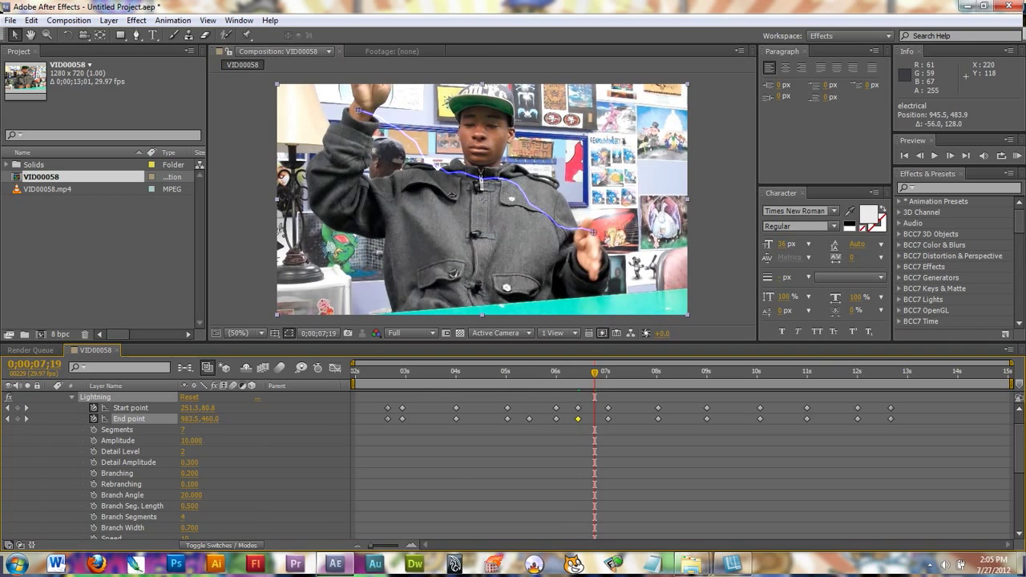
pyautogui.moveTo(357, 109); pyautogui.dragTo(371, 87)
pyautogui.moveTo(593, 232); pyautogui.dragTo(584, 253)
# Step: At 0;00;08;12, keyframe the lightning's end and start points onto the two raised hands
pyautogui.moveTo(594, 372); pyautogui.dragTo(633, 372)
pyautogui.scroll(-1, 617, 199)
pyautogui.scroll(2, 618, 198)
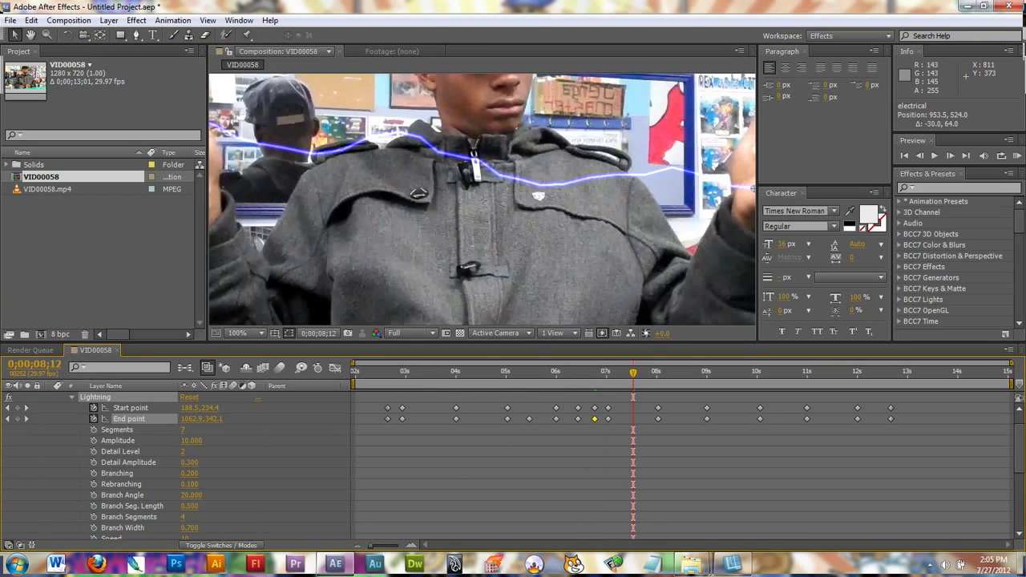
pyautogui.scroll(-1, 617, 199)
pyautogui.moveTo(618, 194); pyautogui.dragTo(622, 186)
pyautogui.moveTo(338, 159); pyautogui.dragTo(318, 150)
# Step: Keyframe the lightning's end point at about 1040, 156 at 0;00;09;11, and correct its start point midway between the ruler's 9s and 10s marks
pyautogui.moveTo(633, 372); pyautogui.dragTo(682, 372)
pyautogui.moveTo(606, 125); pyautogui.dragTo(610, 134)
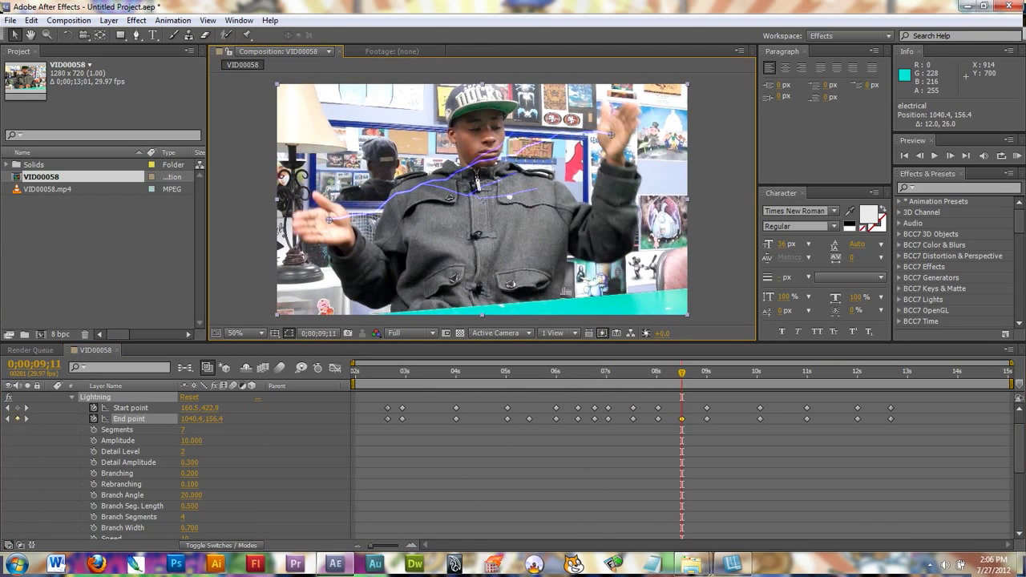
pyautogui.moveTo(682, 372); pyautogui.dragTo(734, 372)
pyautogui.moveTo(380, 224); pyautogui.dragTo(388, 218)
# Step: Midway between the ruler's 10s and 11s marks, keyframe the lightning's start and end points onto the two hands
pyautogui.moveTo(733, 372); pyautogui.dragTo(784, 372)
pyautogui.moveTo(416, 206); pyautogui.dragTo(445, 189)
pyautogui.moveTo(524, 144); pyautogui.dragTo(503, 152)
# Step: At 0;00;13;05, keyframe the lightning's end point at about 910, 111 and its start point at about 192, 460
pyautogui.click(827, 372)
pyautogui.moveTo(827, 372); pyautogui.dragTo(844, 372)
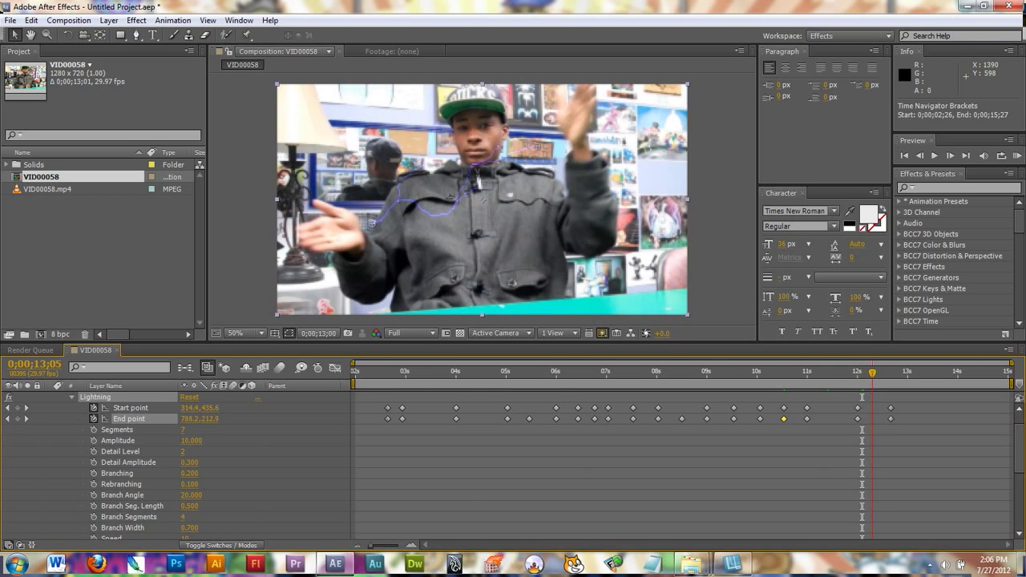
pyautogui.moveTo(529, 151); pyautogui.dragTo(568, 118)
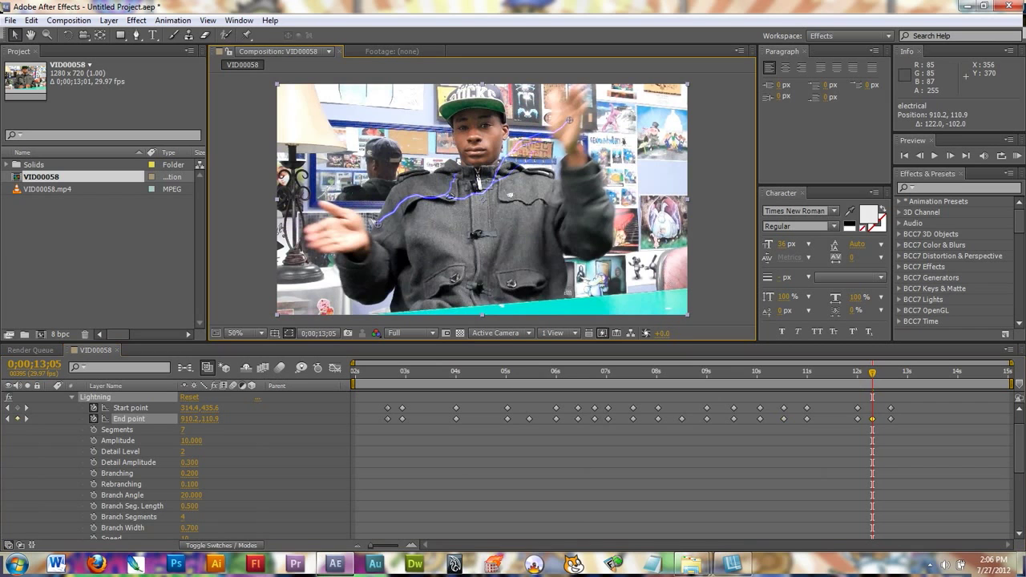
pyautogui.moveTo(377, 223); pyautogui.dragTo(338, 231)
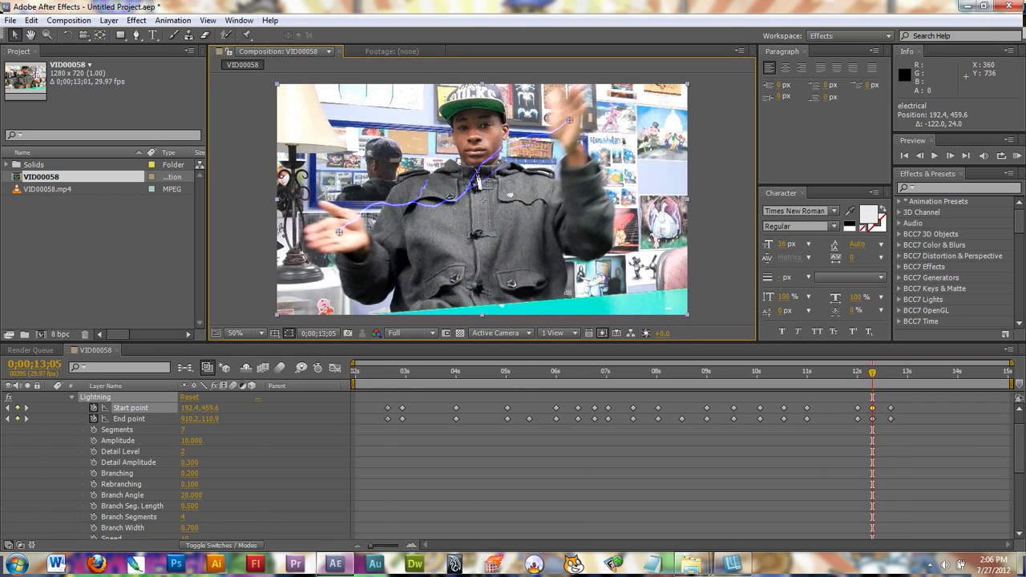
# Step: Preview the lightning animation from 0;00;03;13 to check how it follows the hands
pyautogui.click(383, 372)
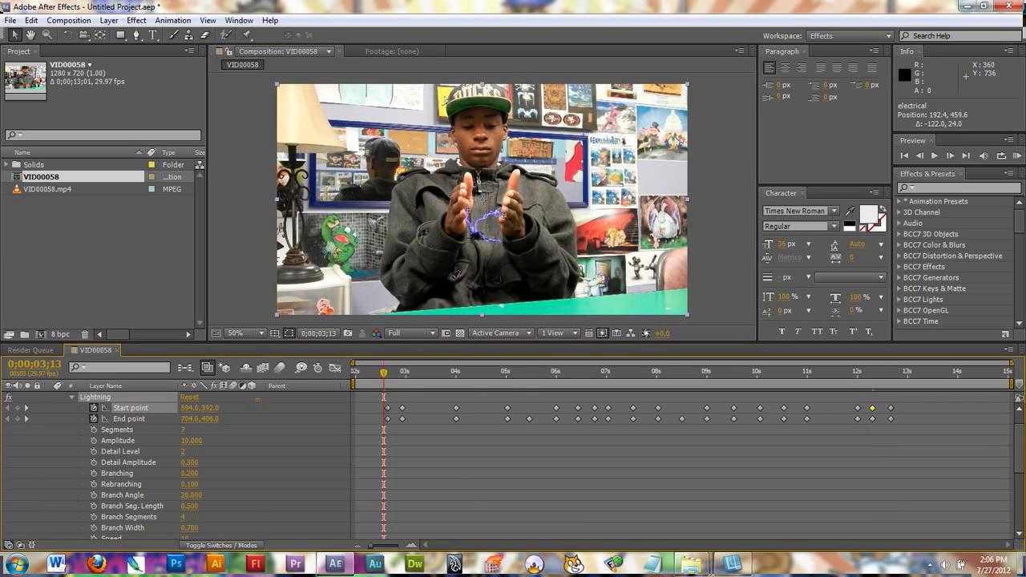
pyautogui.press('space')
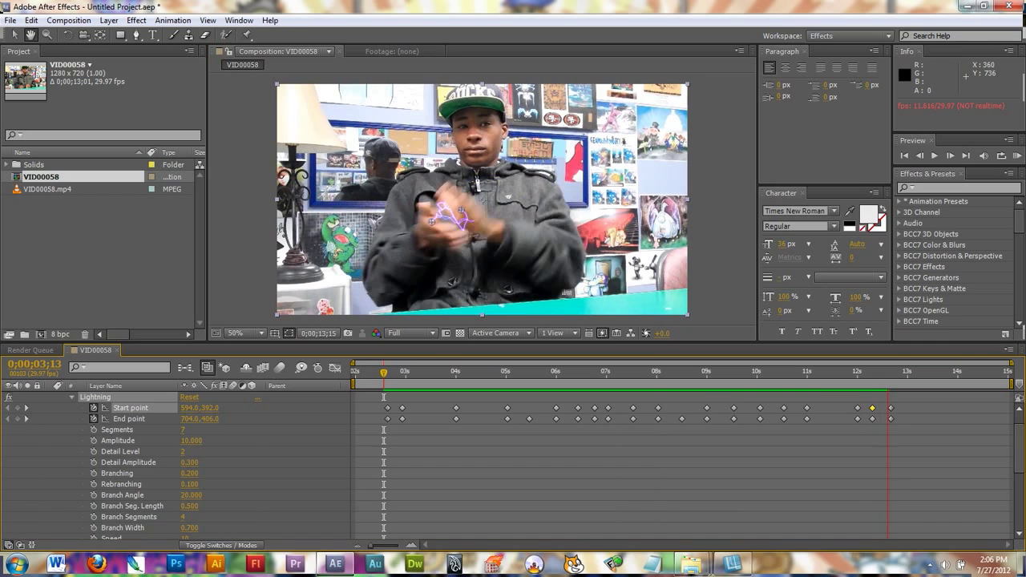
pyautogui.press('space')
# Step: Play from 0;00;05;13 to 0;00;06;19 and keyframe the lightning's end point there at about 1021, 205
pyautogui.click(484, 377)
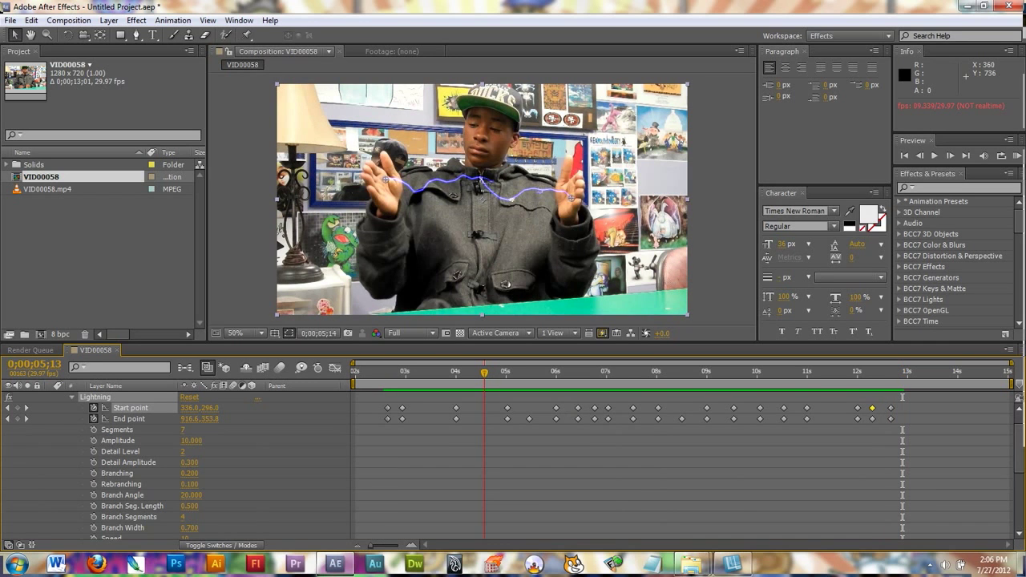
pyautogui.press('space')
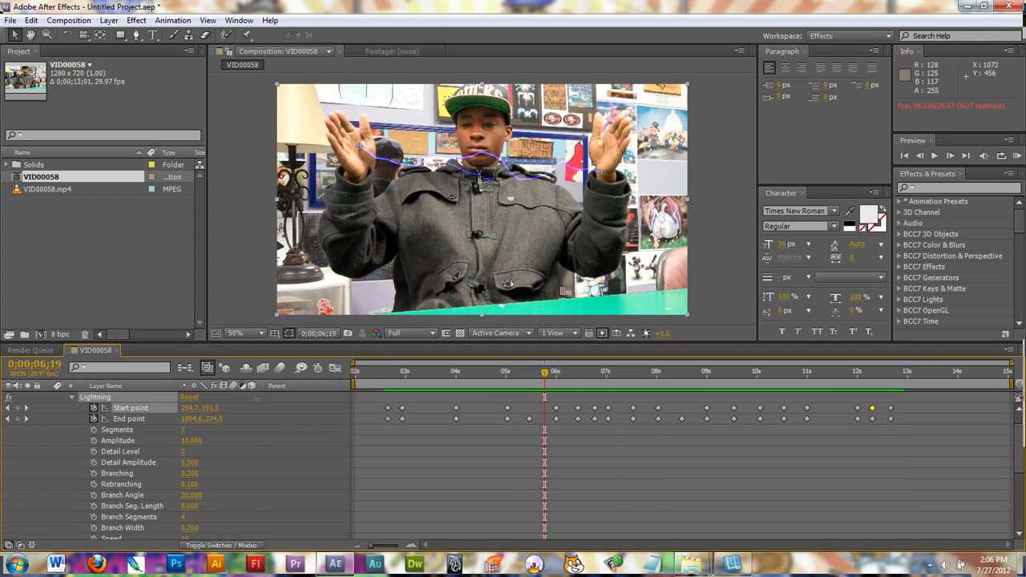
pyautogui.moveTo(599, 172); pyautogui.dragTo(605, 150)
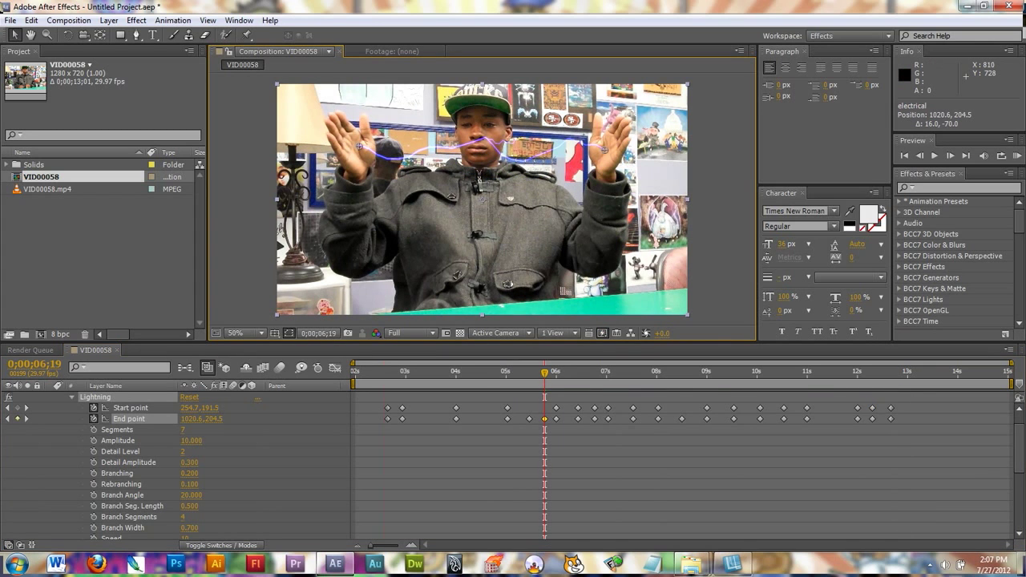
# Step: Return to 0;00;02;26, collapse the Lightning settings and reveal the electrical layer's Transform properties
pyautogui.moveTo(544, 372); pyautogui.dragTo(355, 372)
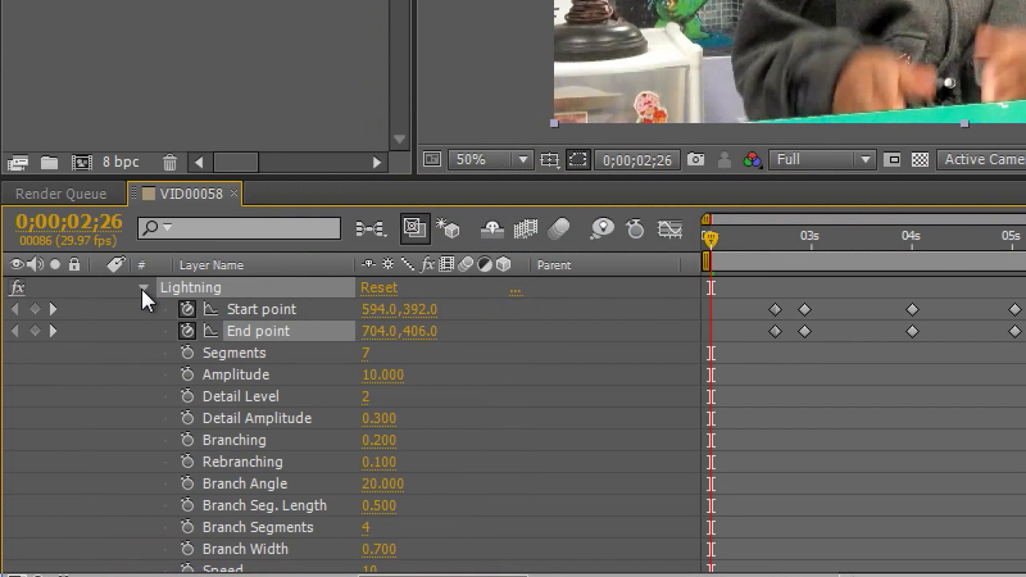
pyautogui.click(72, 396)
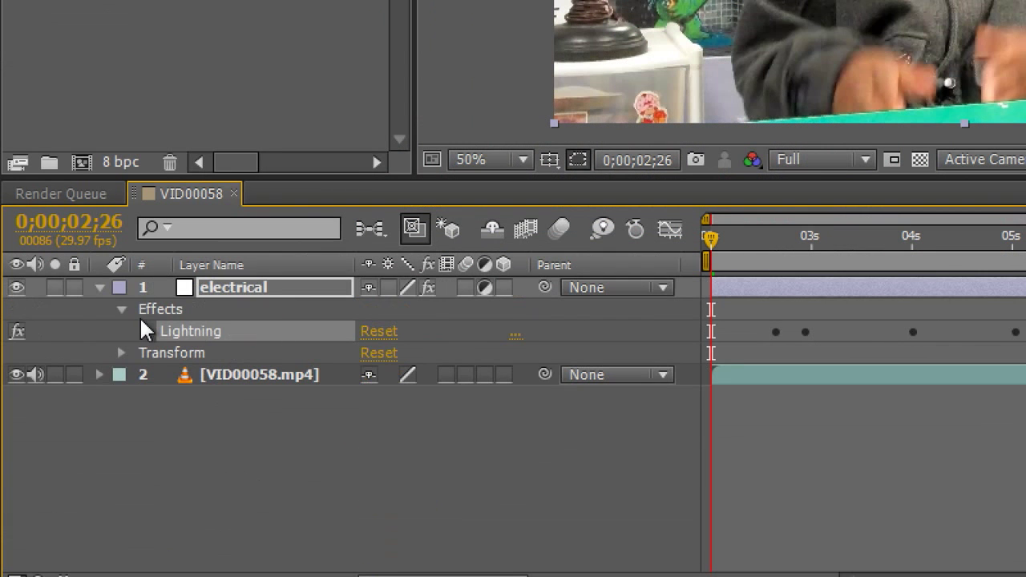
pyautogui.click(121, 311)
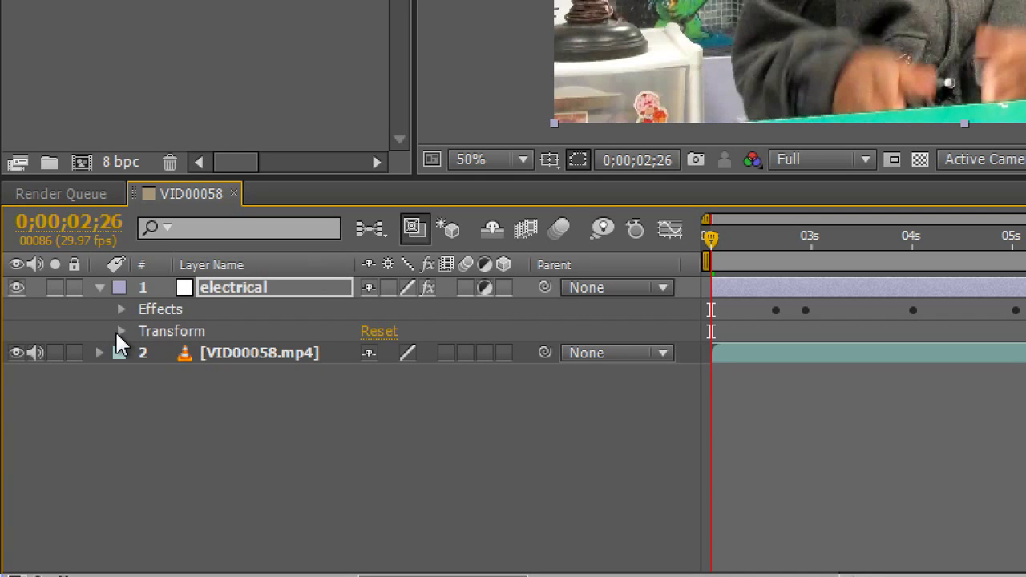
pyautogui.click(119, 334)
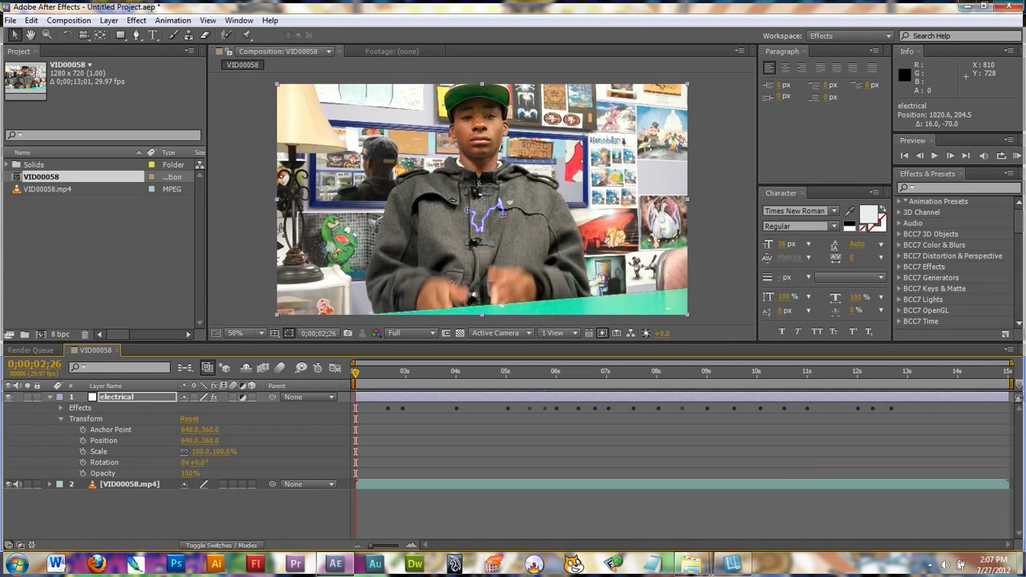
# Step: At 0;00;03;13, start keyframing the electrical layer's Opacity at 100%
pyautogui.press('pagedown')
pyautogui.press('pageup')
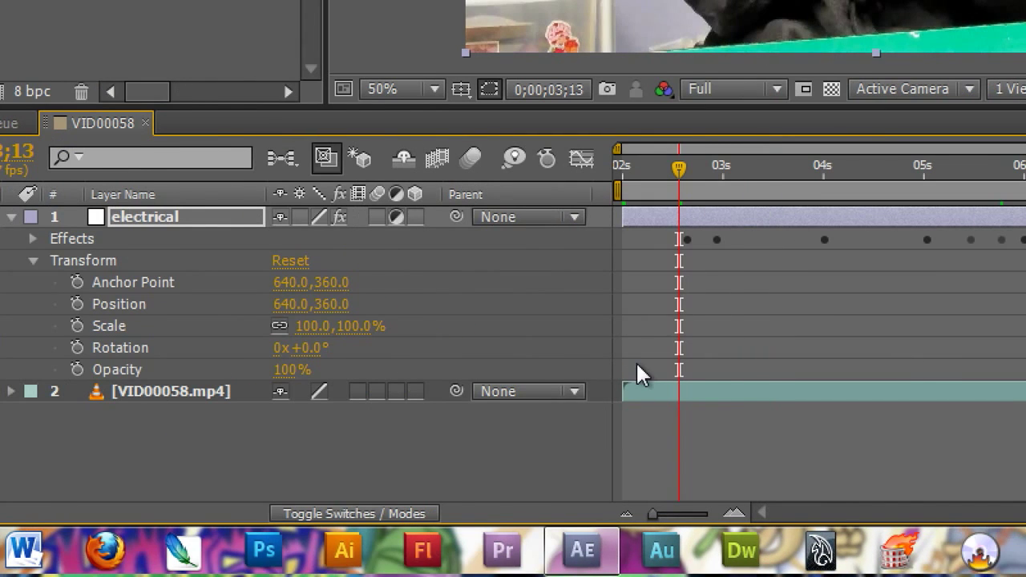
pyautogui.click(141, 370)
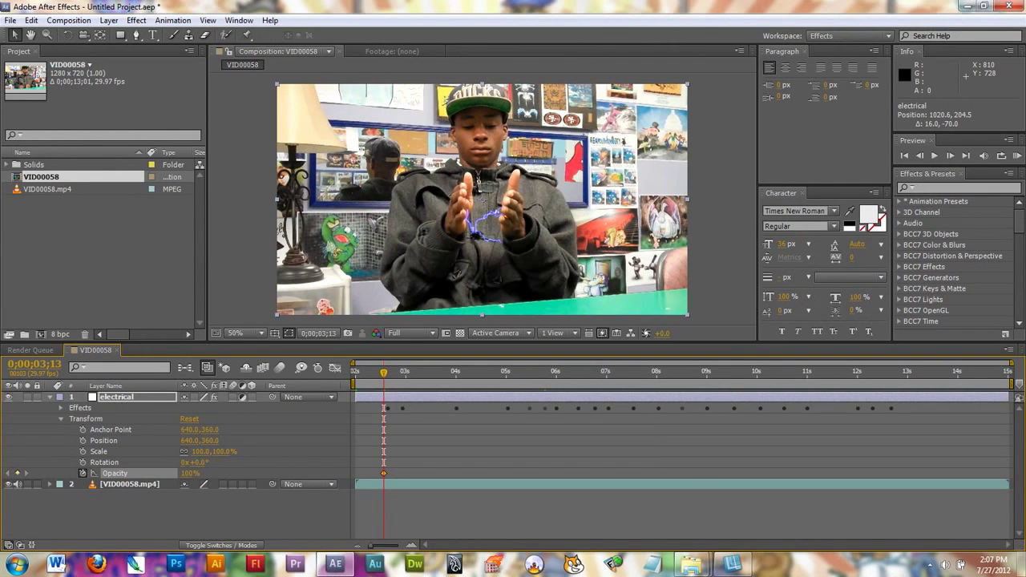
# Step: At 0;00;03;05, keyframe the electrical layer's Opacity at 0%
pyautogui.press('pageup')
pyautogui.press('pageup')
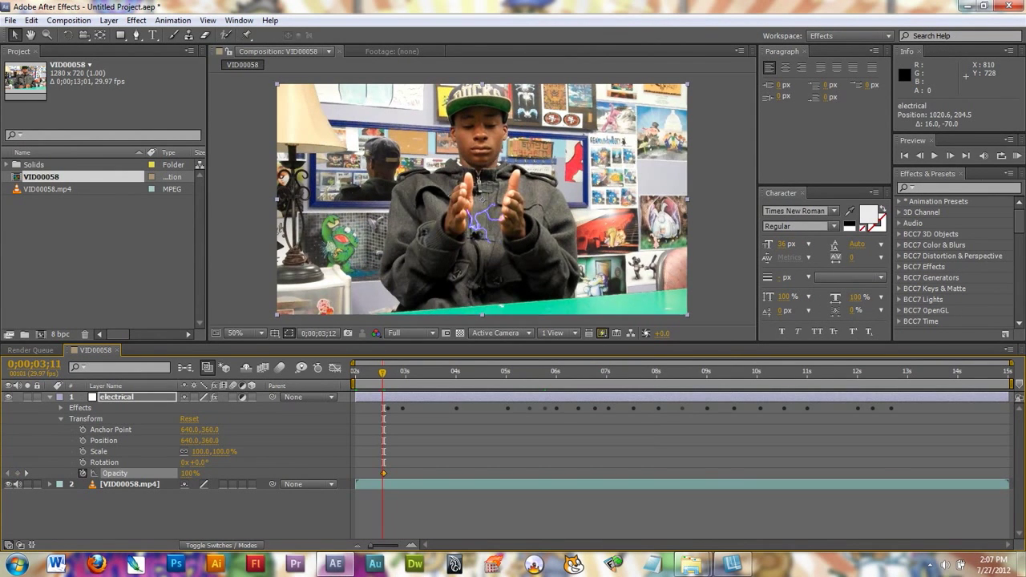
pyautogui.press('pageup')
pyautogui.press('pageup')
pyautogui.press('pageup')
pyautogui.press('pageup')
pyautogui.press('pageup')
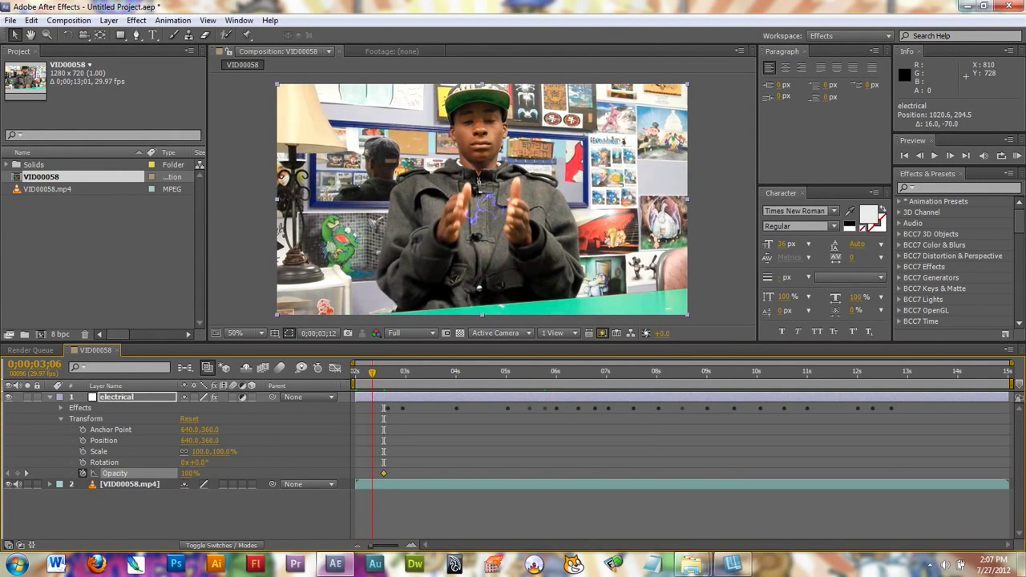
pyautogui.press('pageup')
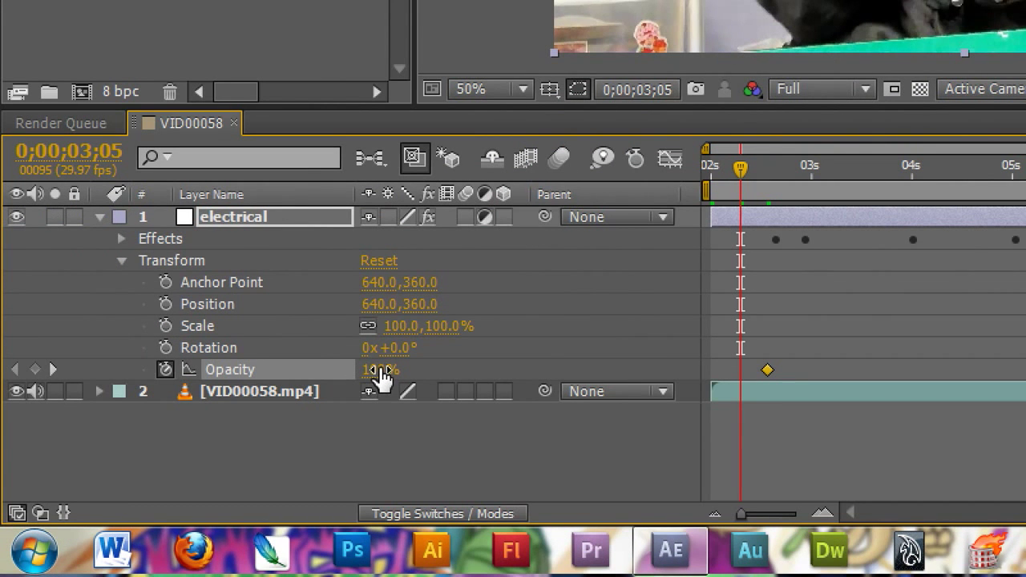
pyautogui.moveTo(382, 375); pyautogui.dragTo(136, 361)
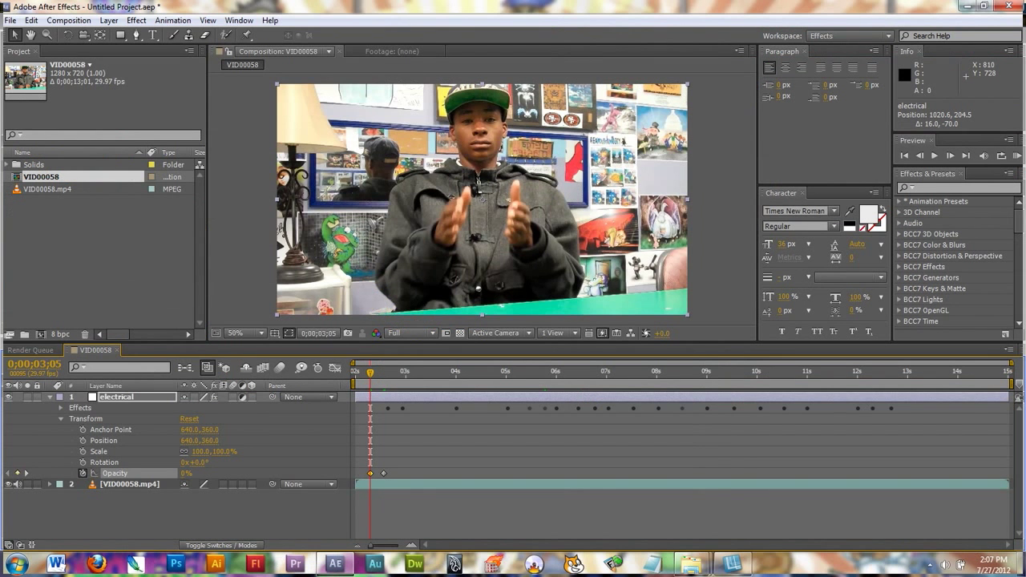
# Step: Review the lightning's fade-in around the two Opacity keyframes, from about 0;00;03;01 to 0;00;03;14
pyautogui.moveTo(370, 373); pyautogui.dragTo(361, 373)
pyautogui.press('pagedown')
pyautogui.press('pagedown')
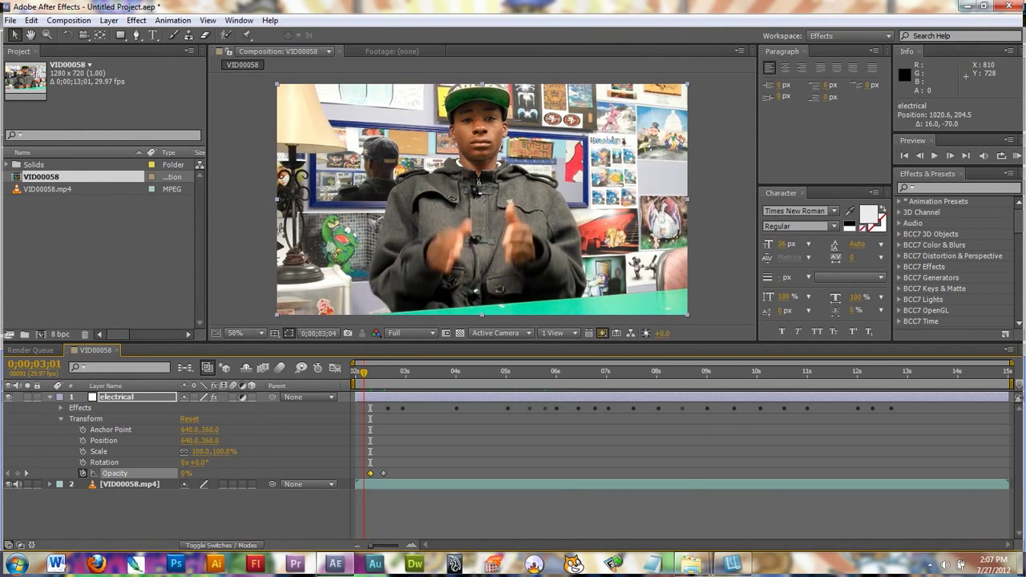
pyautogui.press('pagedown')
pyautogui.press('pagedown')
pyautogui.press('pagedown')
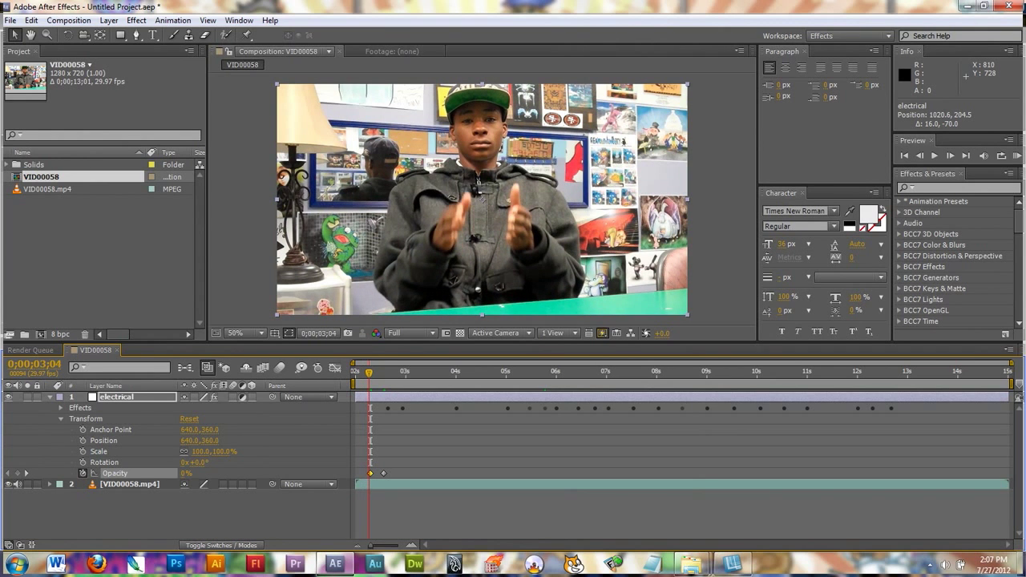
pyautogui.press('space')
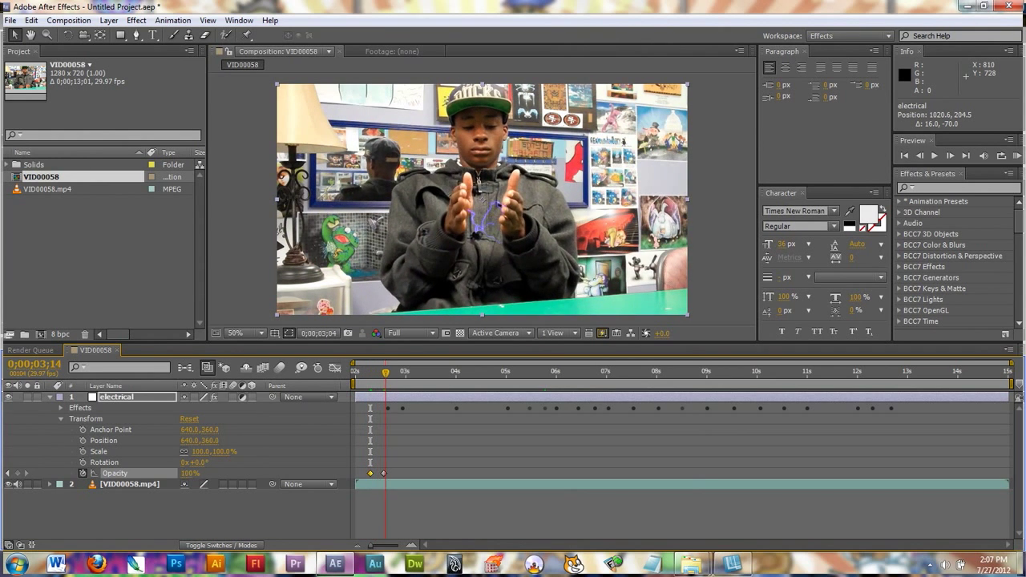
# Step: Examine the end of the footage, from about 0;00;13;12 past 0;00;14;09 and back, for where the hands close and the lightning should fade
pyautogui.moveTo(392, 372); pyautogui.dragTo(803, 372)
pyautogui.hotkey('shift', 'pagedown')
pyautogui.hotkey('shift', 'pagedown')
pyautogui.hotkey('shift', 'pagedown')
pyautogui.hotkey('shift', 'pagedown')
pyautogui.hotkey('shift', 'pagedown')
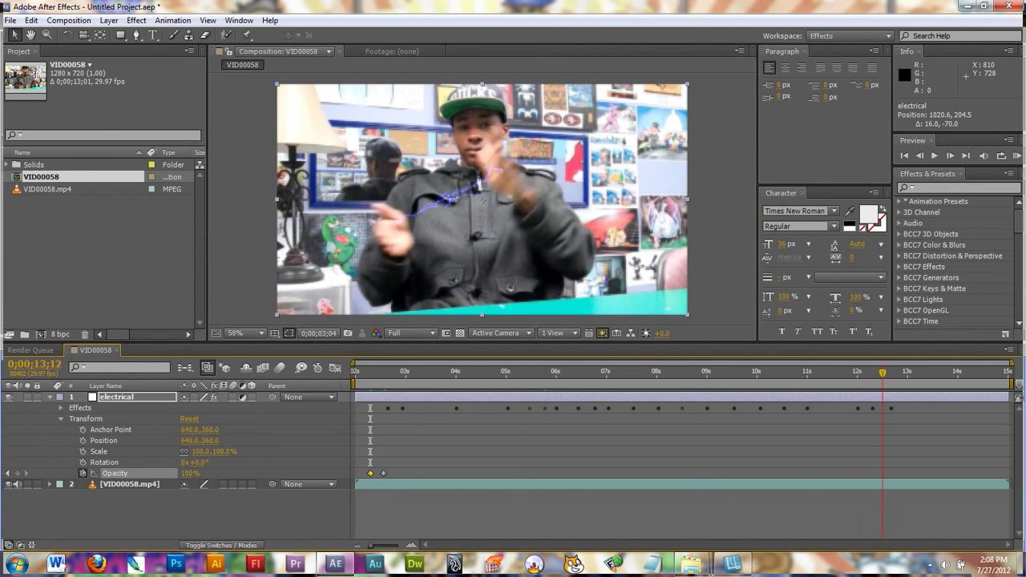
pyautogui.press('pagedown')
pyautogui.press('pagedown')
pyautogui.press('pagedown')
pyautogui.press('pagedown')
pyautogui.press('pagedown')
pyautogui.press('pagedown')
pyautogui.press('pagedown')
pyautogui.press('pagedown')
pyautogui.press('pagedown')
pyautogui.press('pagedown')
pyautogui.press('pagedown')
pyautogui.press('pagedown')
pyautogui.press('pagedown')
pyautogui.press('pagedown')
pyautogui.press('pagedown')
pyautogui.press('pagedown')
pyautogui.press('pagedown')
pyautogui.press('pagedown')
pyautogui.press('pagedown')
pyautogui.press('pagedown')
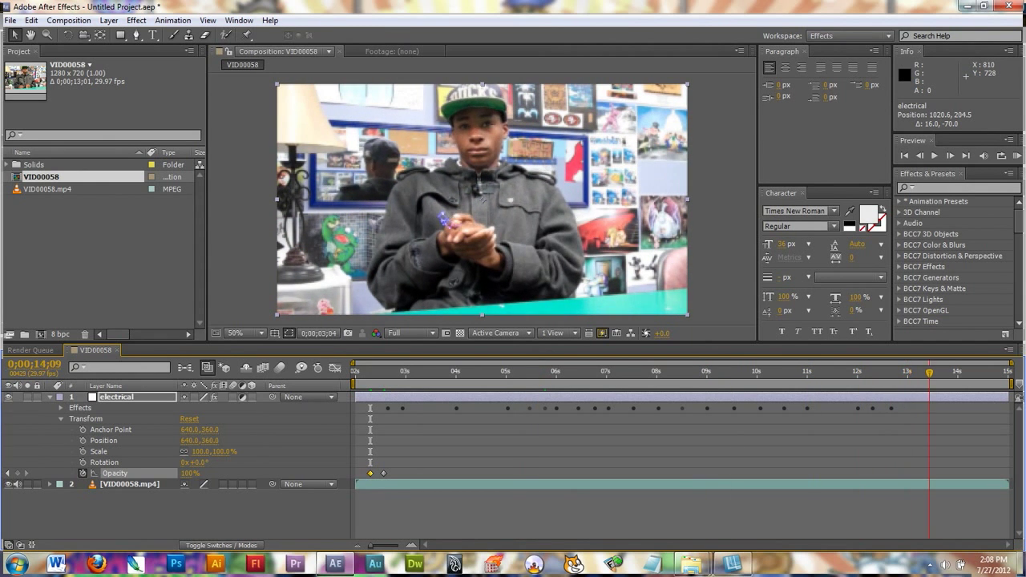
pyautogui.press('pagedown')
pyautogui.press('pagedown')
pyautogui.press('pagedown')
pyautogui.press('pagedown')
pyautogui.press('pagedown')
pyautogui.press('pagedown')
pyautogui.press('pagedown')
pyautogui.press('pagedown')
pyautogui.press('pagedown')
pyautogui.press('pagedown')
pyautogui.press('pageup')
pyautogui.press('pageup')
pyautogui.press('pageup')
pyautogui.press('pageup')
pyautogui.press('pageup')
pyautogui.press('pageup')
pyautogui.press('pageup')
pyautogui.press('pageup')
pyautogui.press('pageup')
pyautogui.press('pageup')
pyautogui.press('pageup')
pyautogui.press('pageup')
pyautogui.press('pageup')
pyautogui.press('pageup')
pyautogui.press('pageup')
pyautogui.press('pageup')
pyautogui.press('pageup')
pyautogui.press('pageup')
pyautogui.press('pageup')
pyautogui.press('pageup')
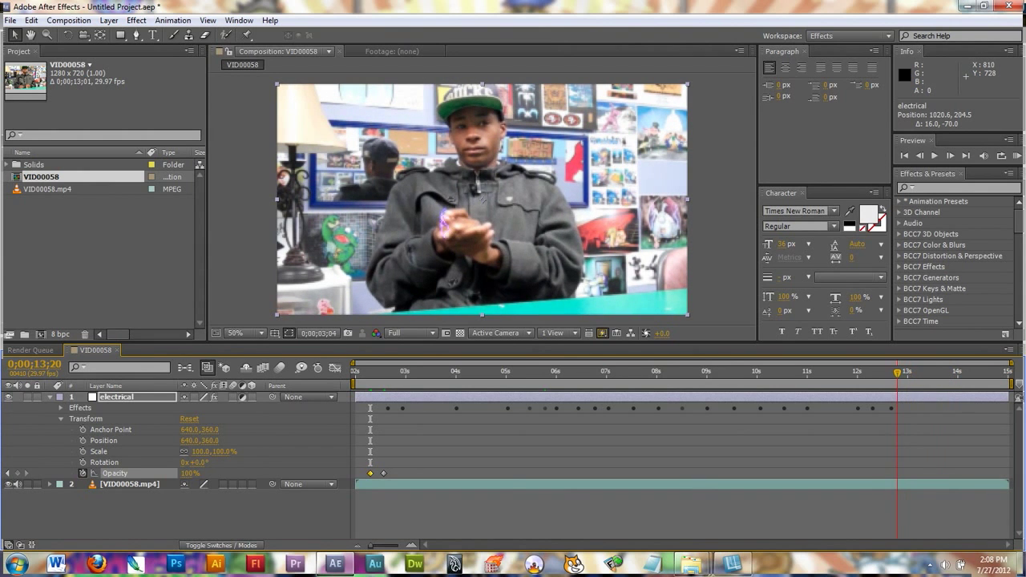
pyautogui.press('pageup')
pyautogui.press('pageup')
pyautogui.press('pageup')
pyautogui.press('pageup')
pyautogui.press('pageup')
pyautogui.press('pageup')
pyautogui.press('pageup')
pyautogui.press('pageup')
pyautogui.press('pageup')
# Step: At 0;00;13;17, add an Opacity keyframe at 100% to the electrical layer
pyautogui.press('pagedown')
pyautogui.press('pagedown')
pyautogui.press('pagedown')
pyautogui.press('pagedown')
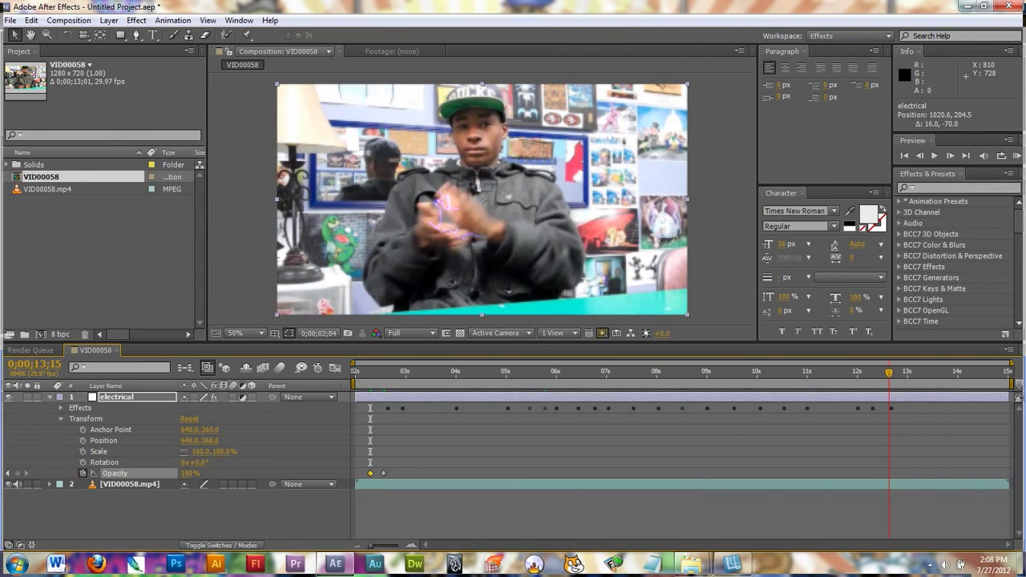
pyautogui.press('pagedown')
pyautogui.press('pagedown')
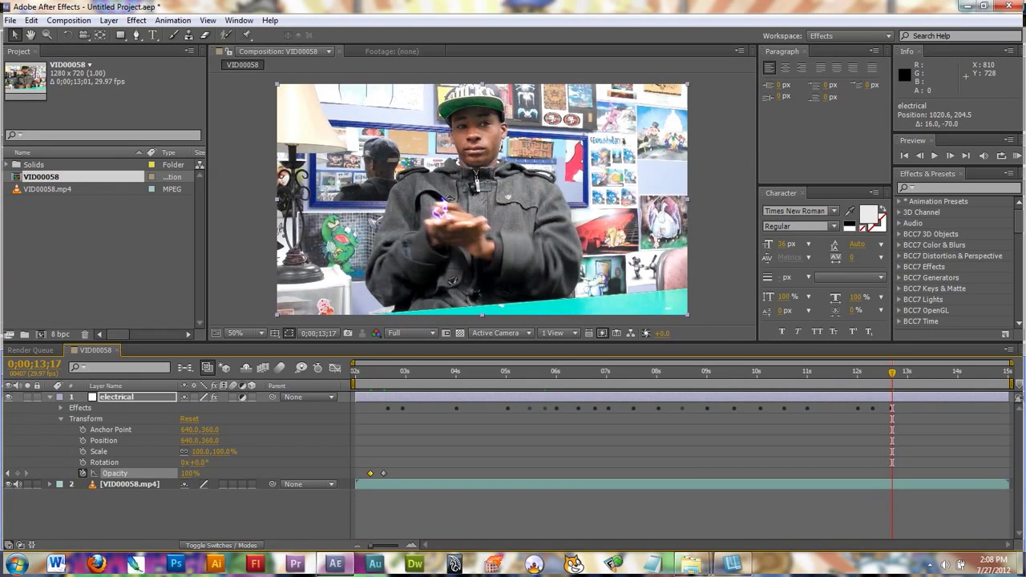
pyautogui.click(18, 473)
# Step: At 0;00;13;25, keyframe the electrical layer's Opacity at 0%
pyautogui.press('pageup')
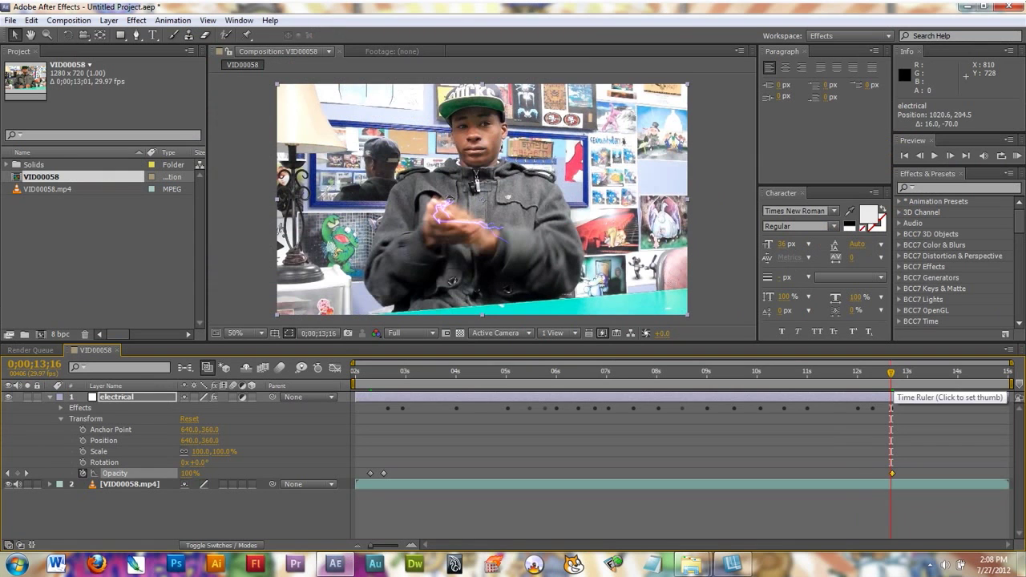
pyautogui.moveTo(853, 316); pyautogui.dragTo(861, 317)
pyautogui.press('pagedown')
pyautogui.press('pagedown')
pyautogui.press('pagedown')
pyautogui.press('pagedown')
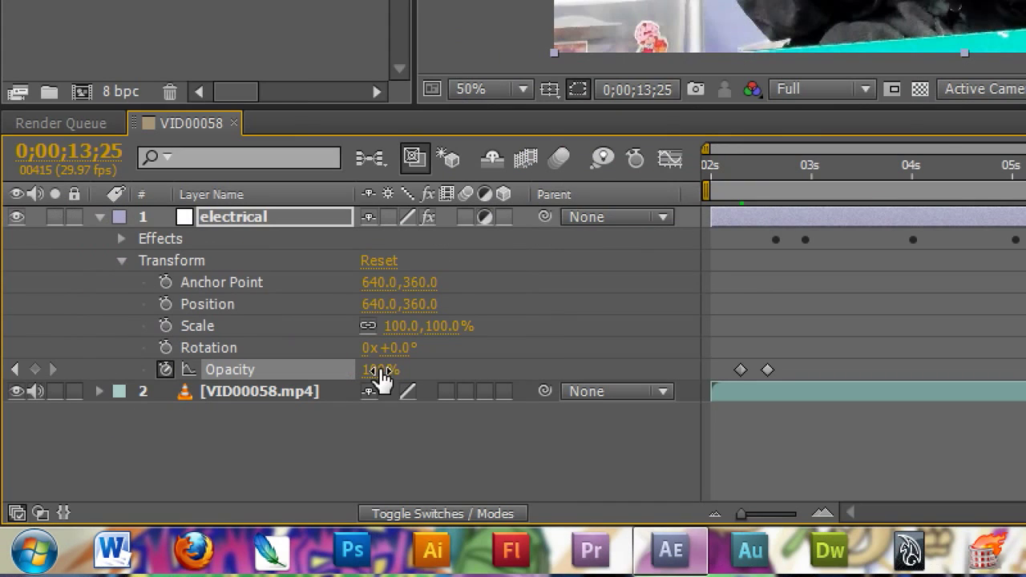
pyautogui.moveTo(377, 372); pyautogui.dragTo(3, 344)
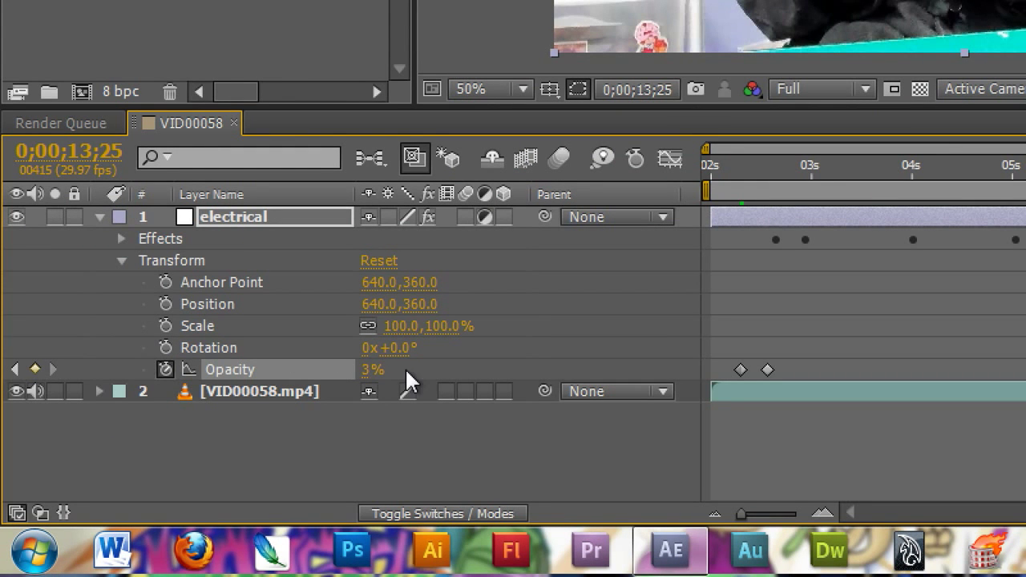
pyautogui.click(373, 366)
pyautogui.click(377, 373)
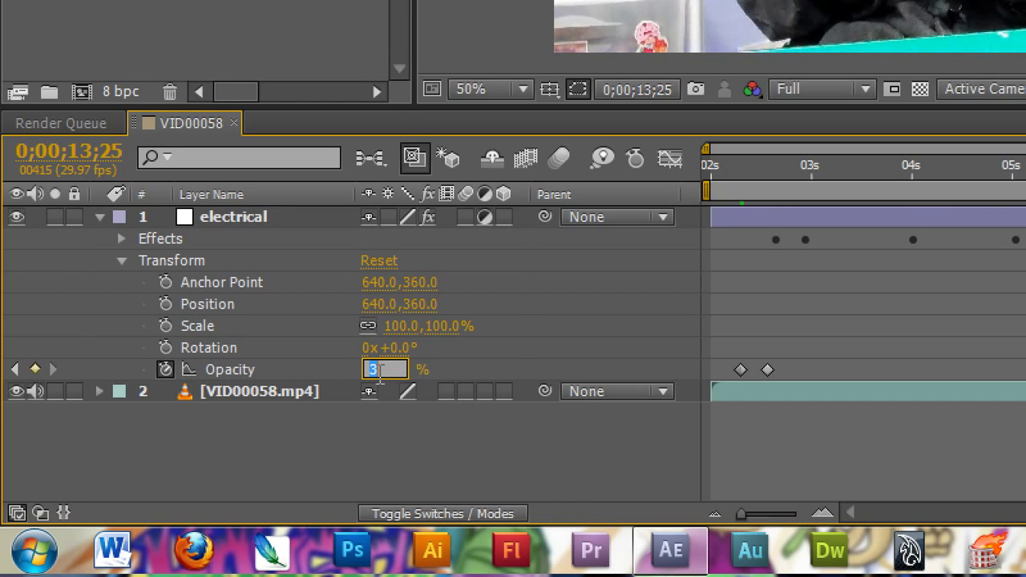
pyautogui.write('0')
pyautogui.press('Return')
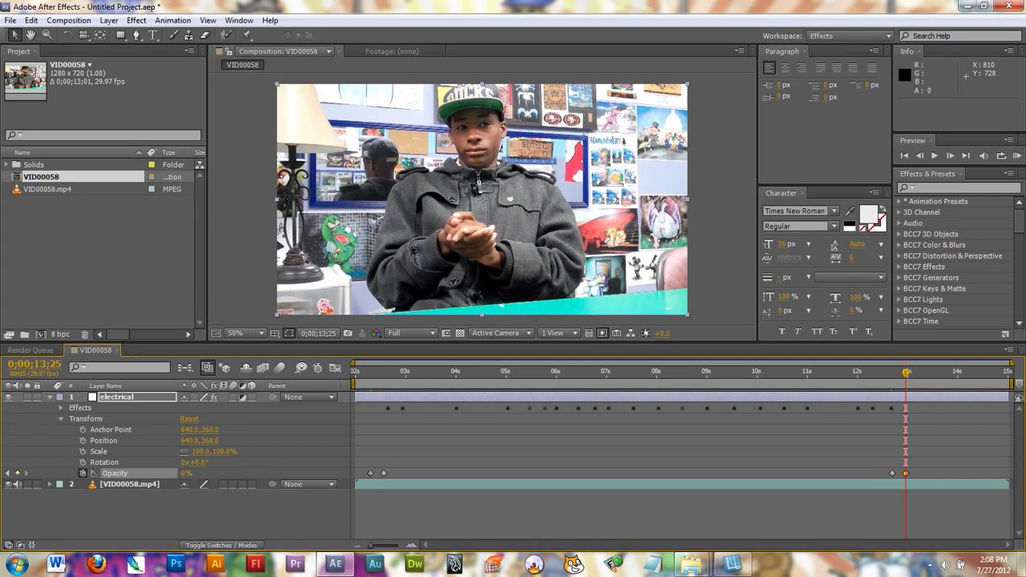
# Step: Play a RAM preview of the composition to check the lightning and its opacity fades
pyautogui.click(452, 371)
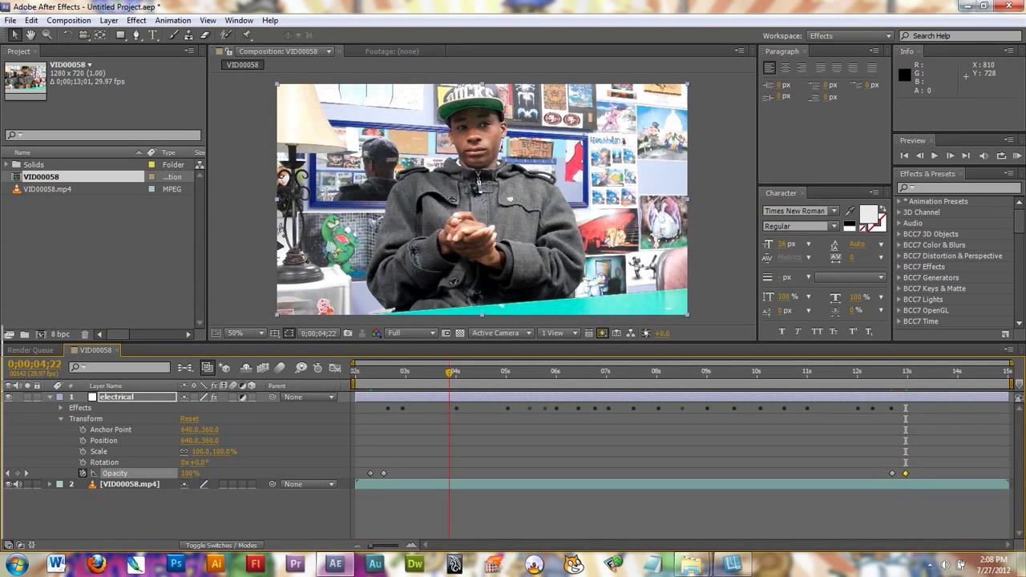
pyautogui.press('KP_0')
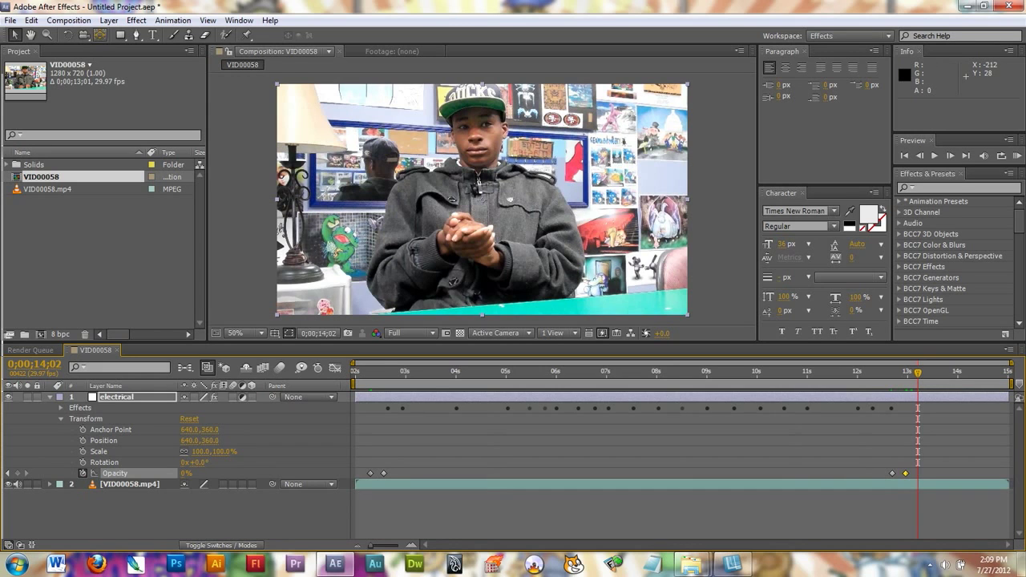
# Step: Send the VID00058 composition to the render queue with Make Movie
pyautogui.click(69, 20)
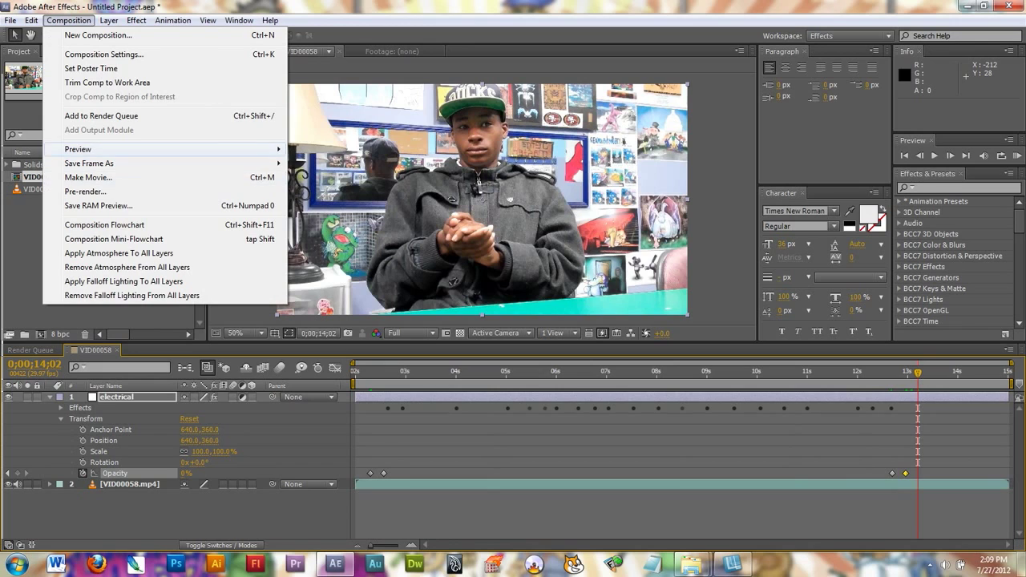
pyautogui.press('Escape')
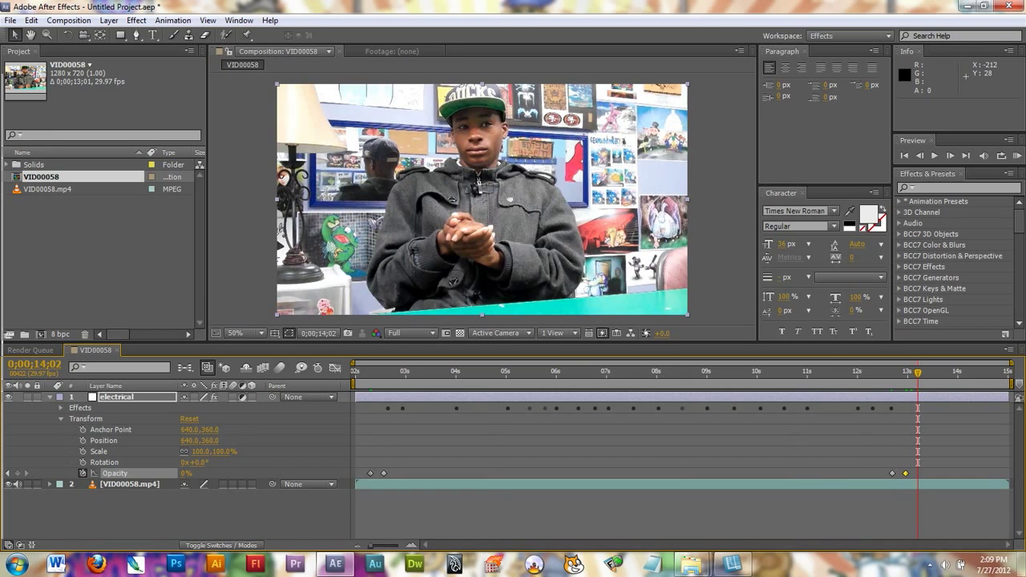
pyautogui.hotkey('ctrl', 'm')
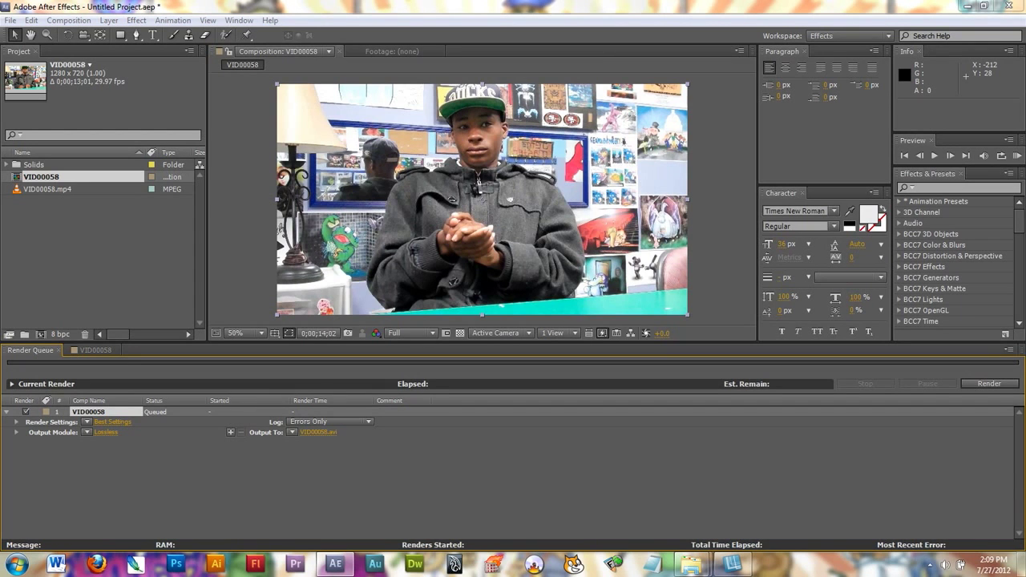
# Step: Set the output module's format to H.264 and accept its default video options
pyautogui.click(106, 432)
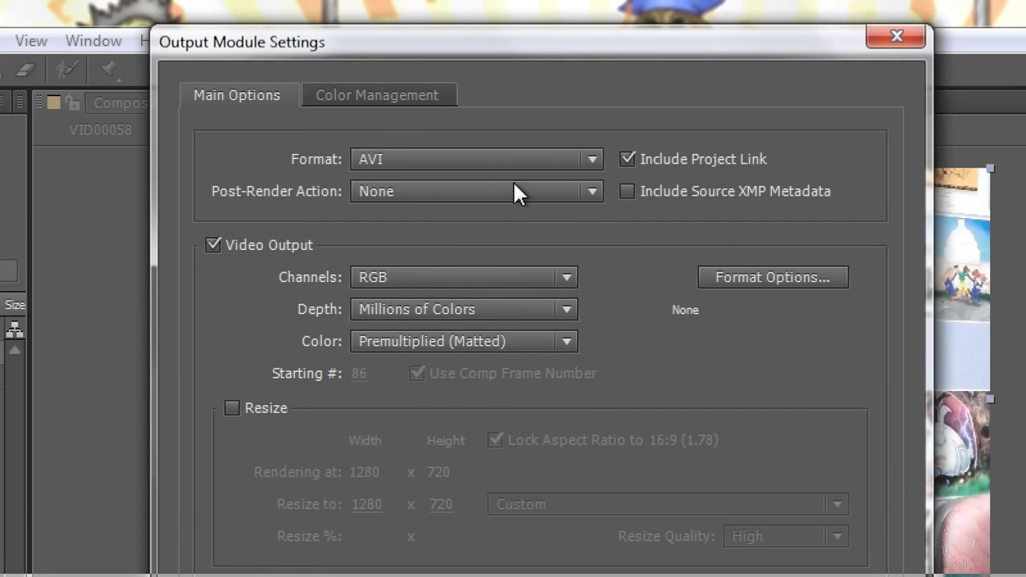
pyautogui.click(444, 77)
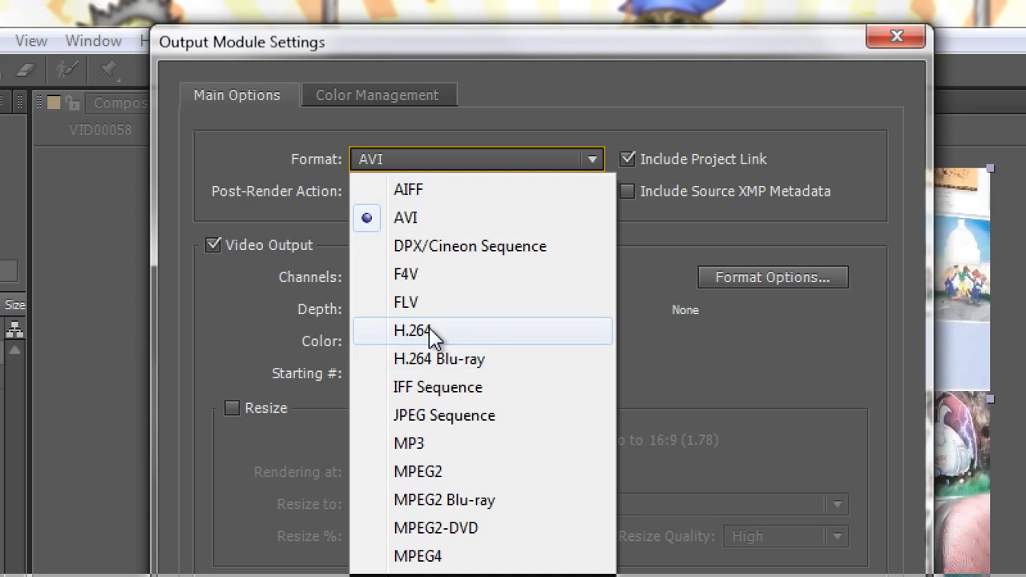
pyautogui.click(429, 332)
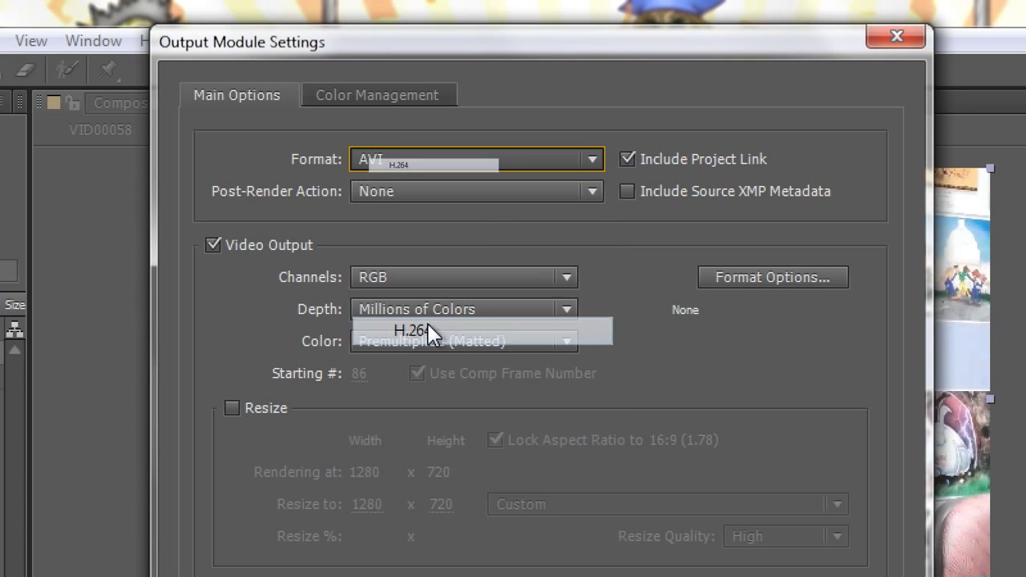
pyautogui.click(772, 277)
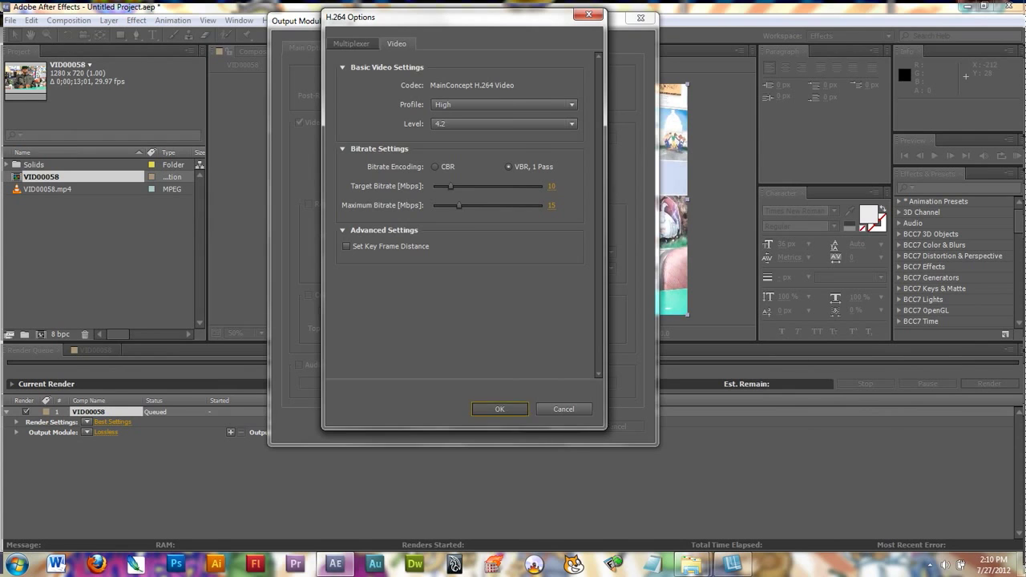
pyautogui.click(500, 409)
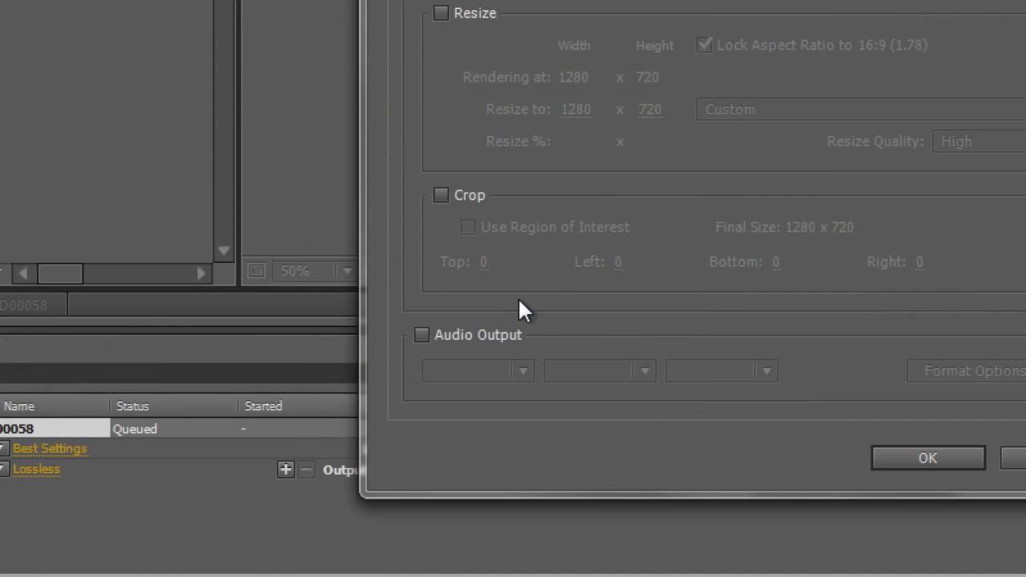
# Step: Enable audio output, keep the AAC bitrate at 128 kbps, and confirm the output module settings
pyautogui.click(422, 335)
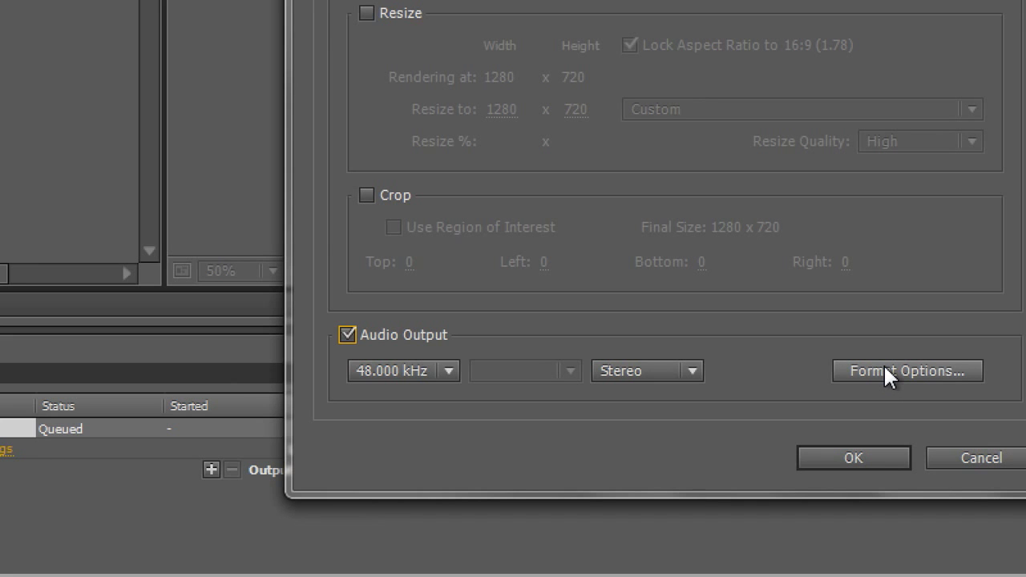
pyautogui.click(883, 363)
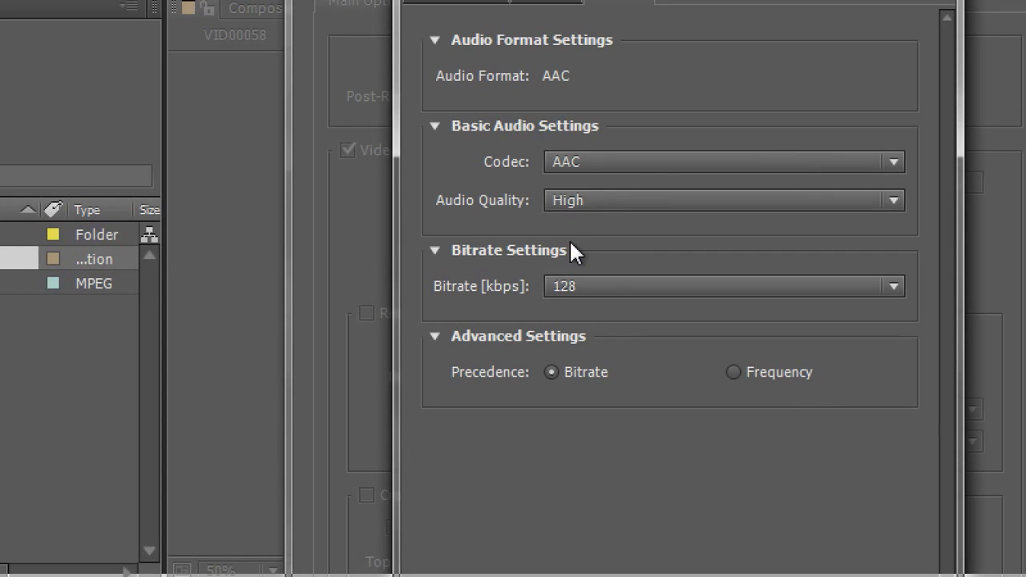
pyautogui.click(610, 285)
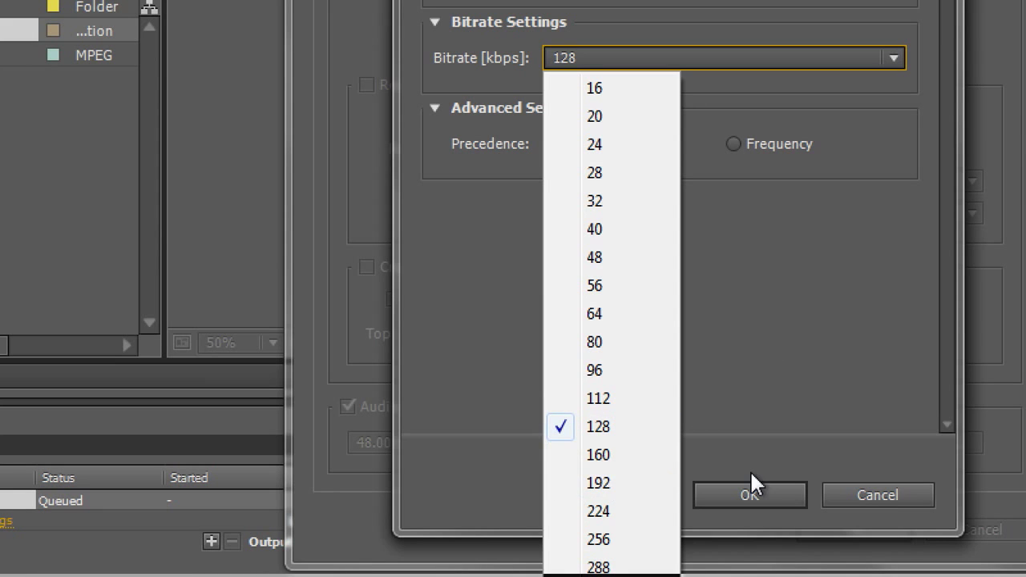
pyautogui.click(742, 432)
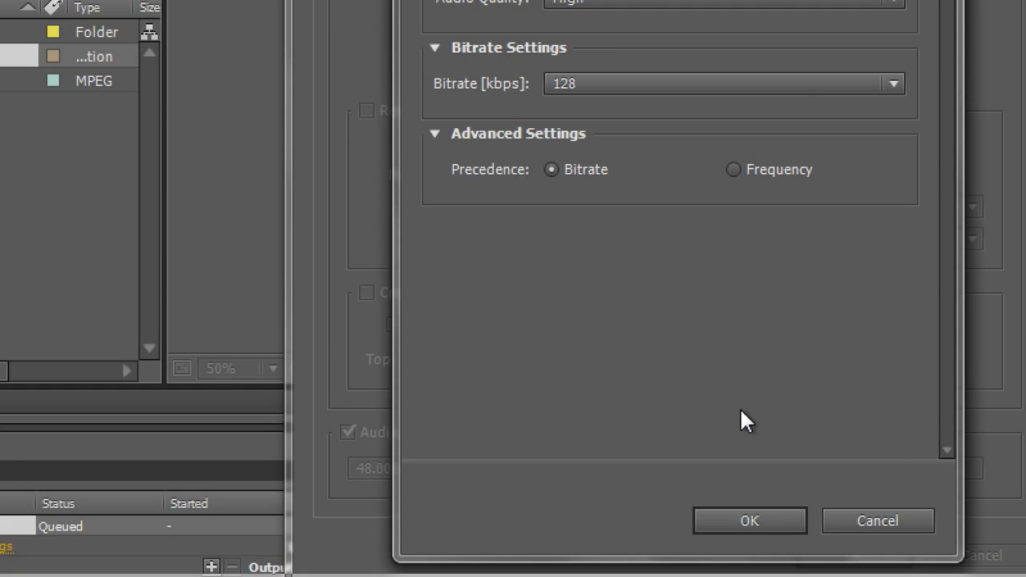
pyautogui.click(731, 517)
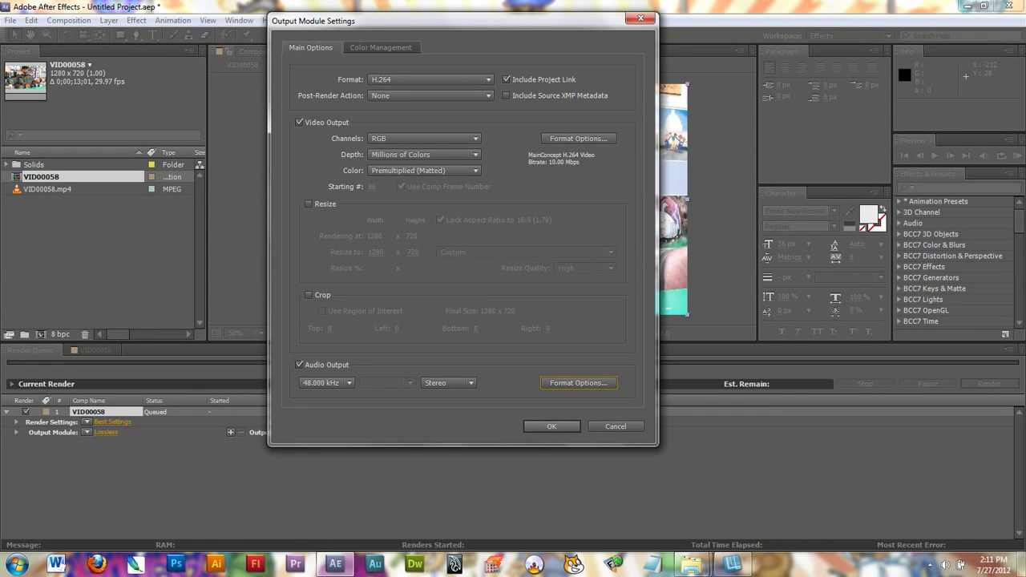
pyautogui.press('Return')
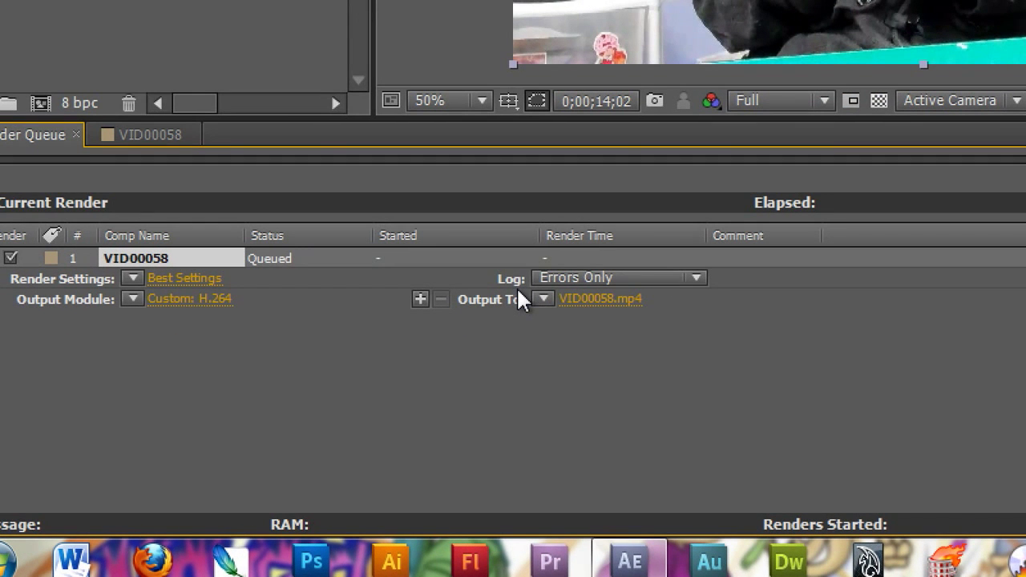
# Step: Set the output file to electrical.mp4 in the Videos folder and start the render
pyautogui.click(600, 301)
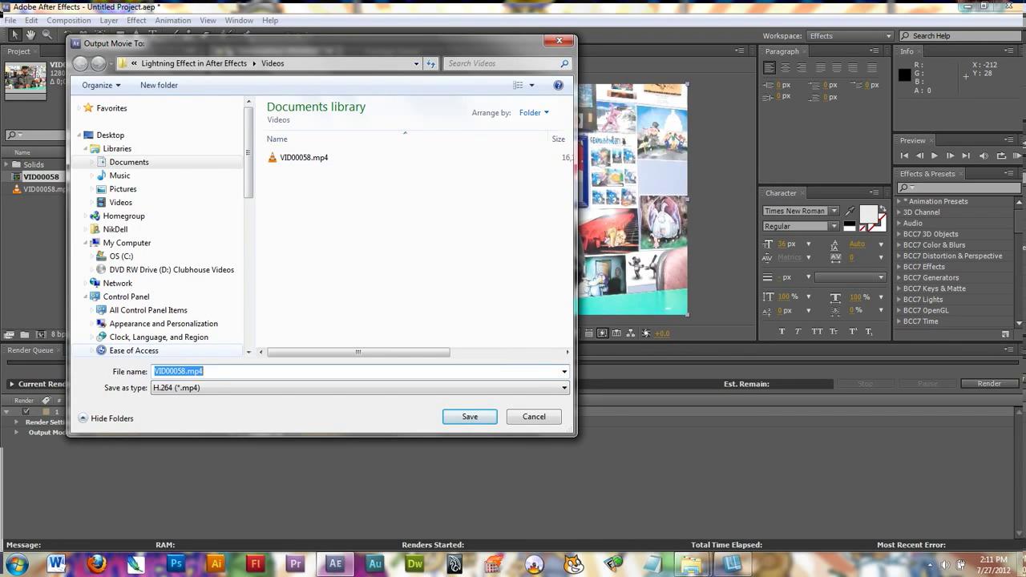
pyautogui.doubleClick(170, 371)
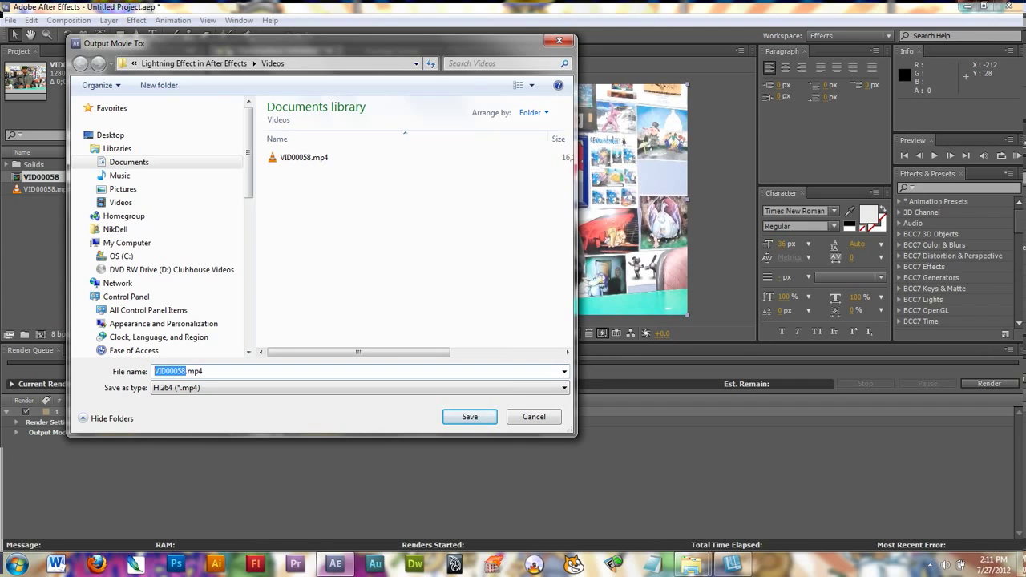
pyautogui.write('electrical')
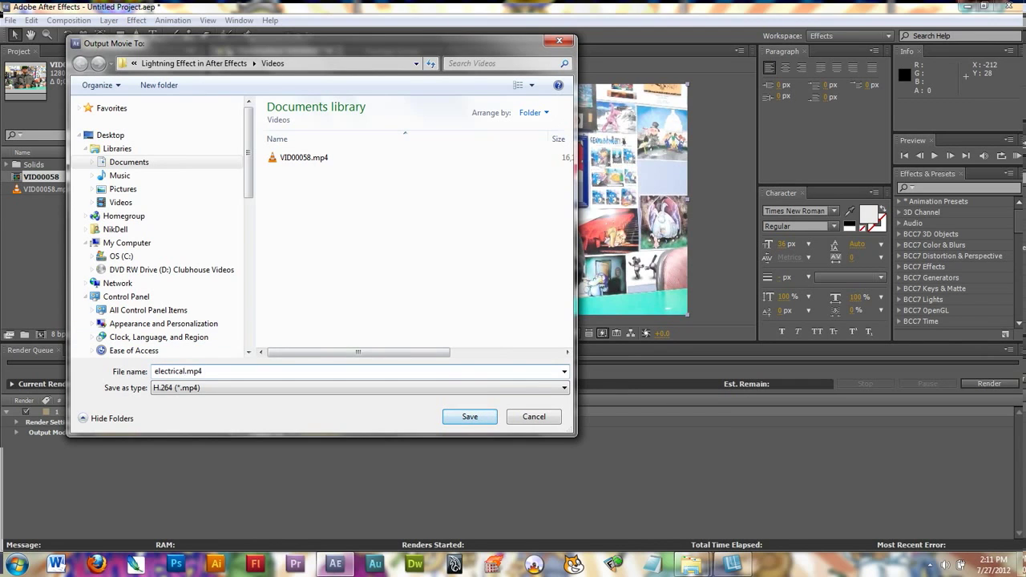
pyautogui.click(470, 416)
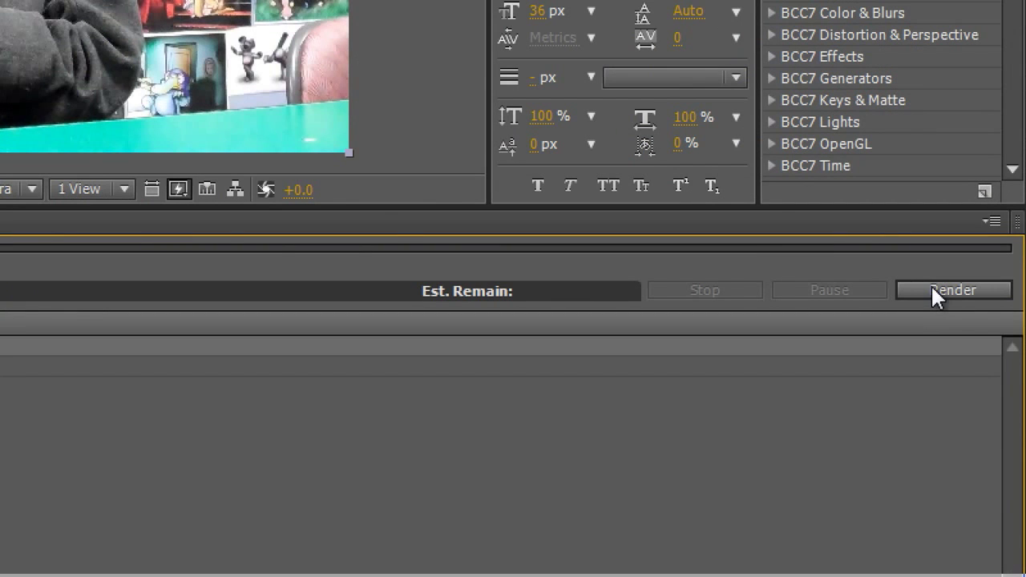
pyautogui.click(932, 287)
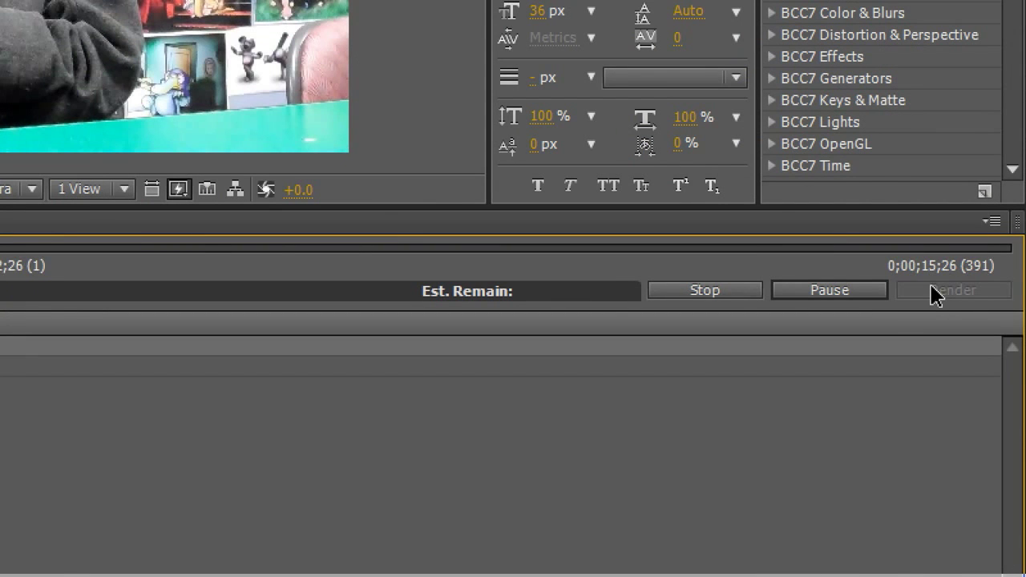